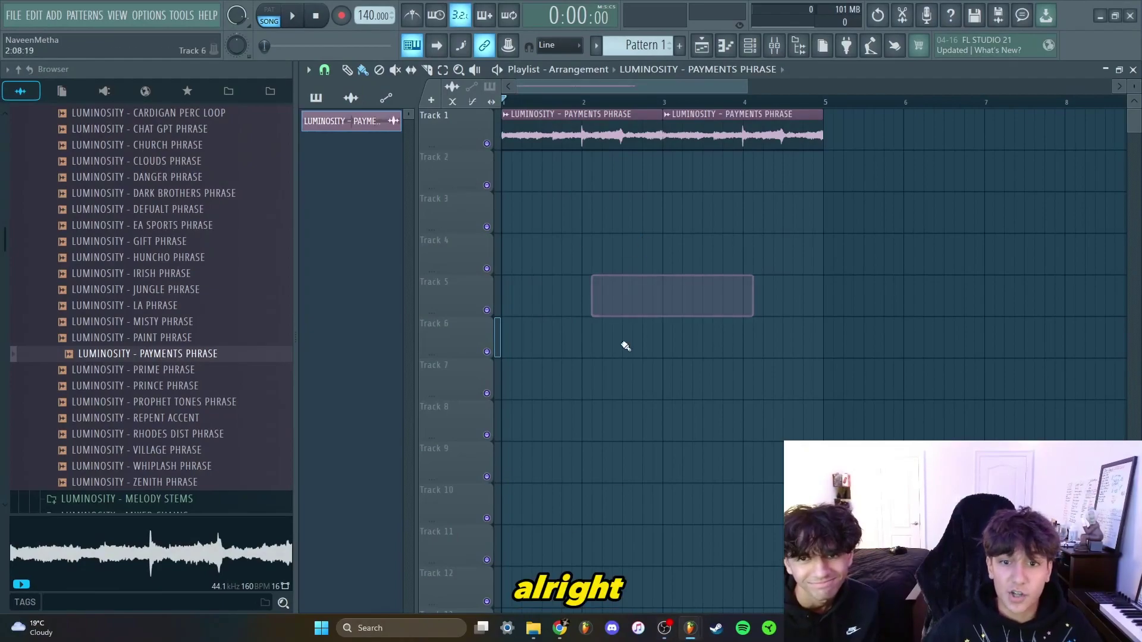
Play the arrangement and load Fruity Reeverb 2 in the first effect slot of the LUMINOSITY - PAYMENTS PHRASE mixer track
click(292, 18)
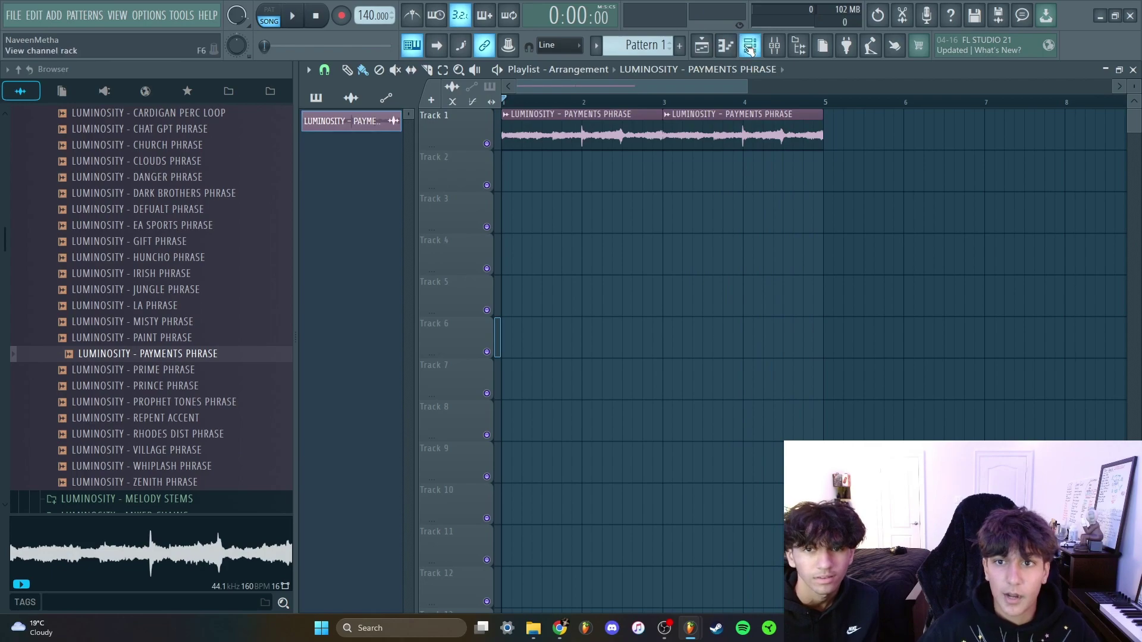
click(774, 46)
key(space)
click(1011, 115)
click(664, 179)
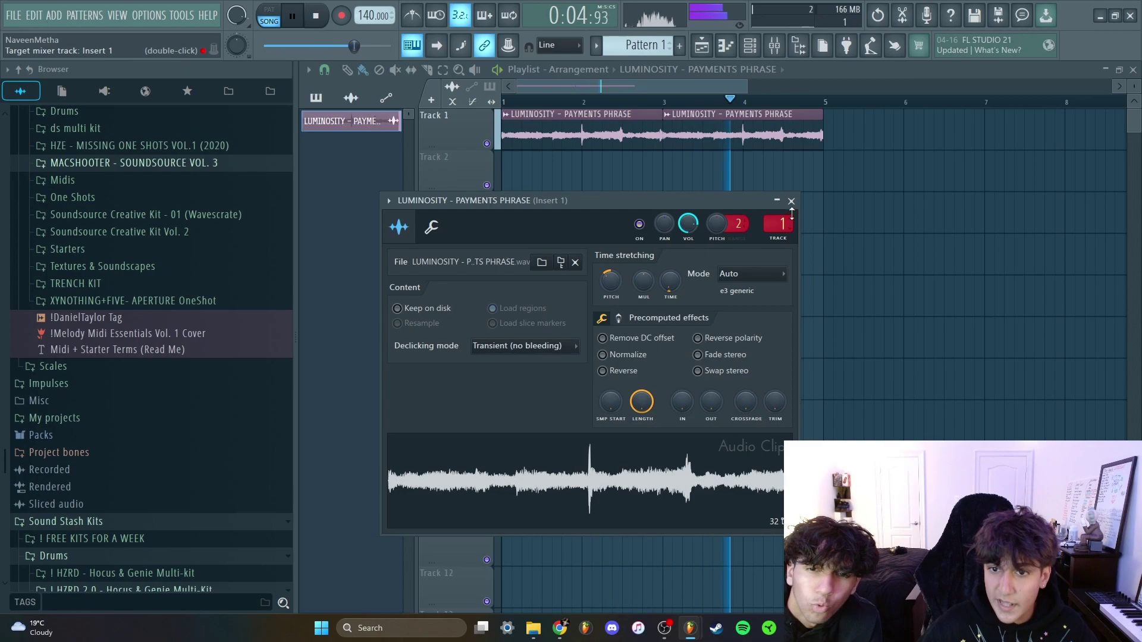
Set the project tempo to 164 BPM, close the PAYMENTS PHRASE channel settings and stop playback
click(793, 205)
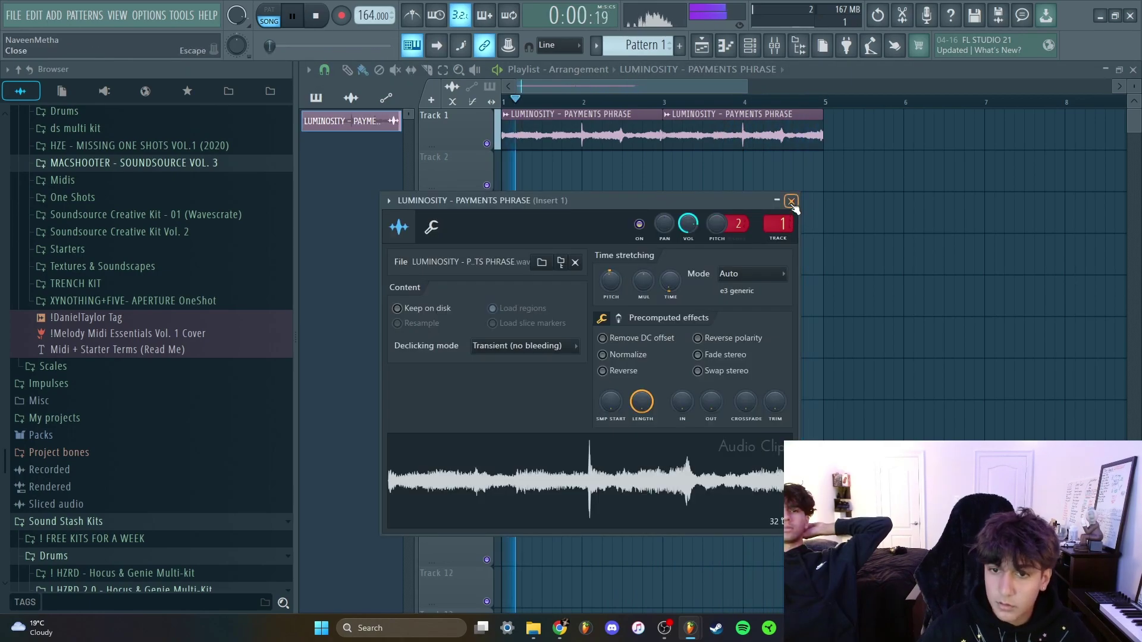
click(791, 201)
key(space)
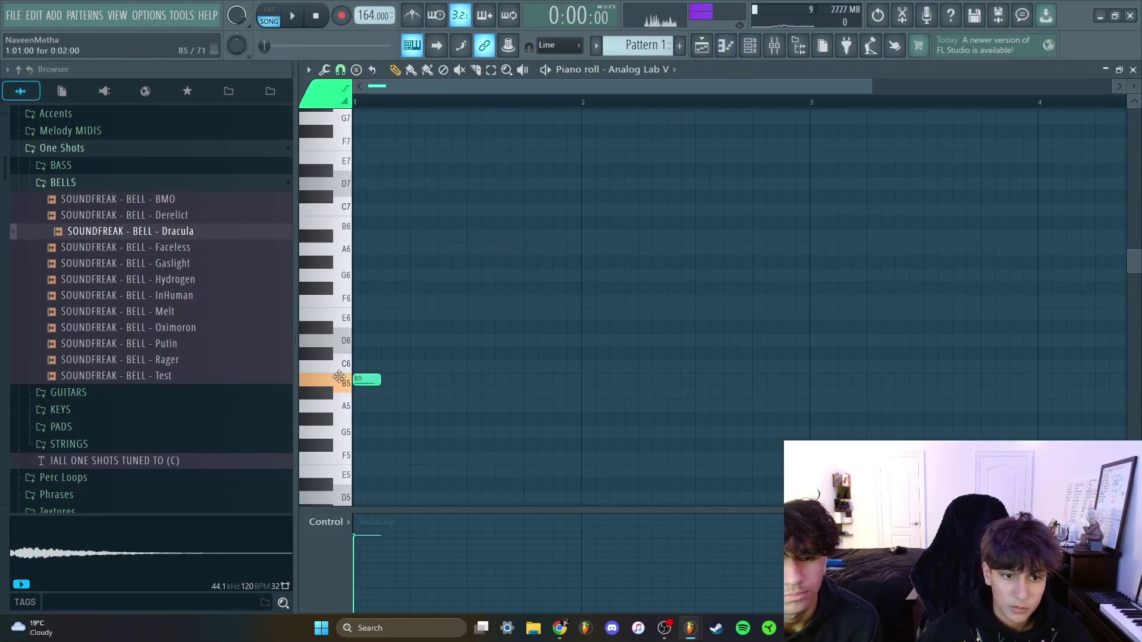
Draw a one-bar C5 note for Analog Lab V and place Pattern 1 at bar 1 of Track 6
drag(339, 376, 285, 314)
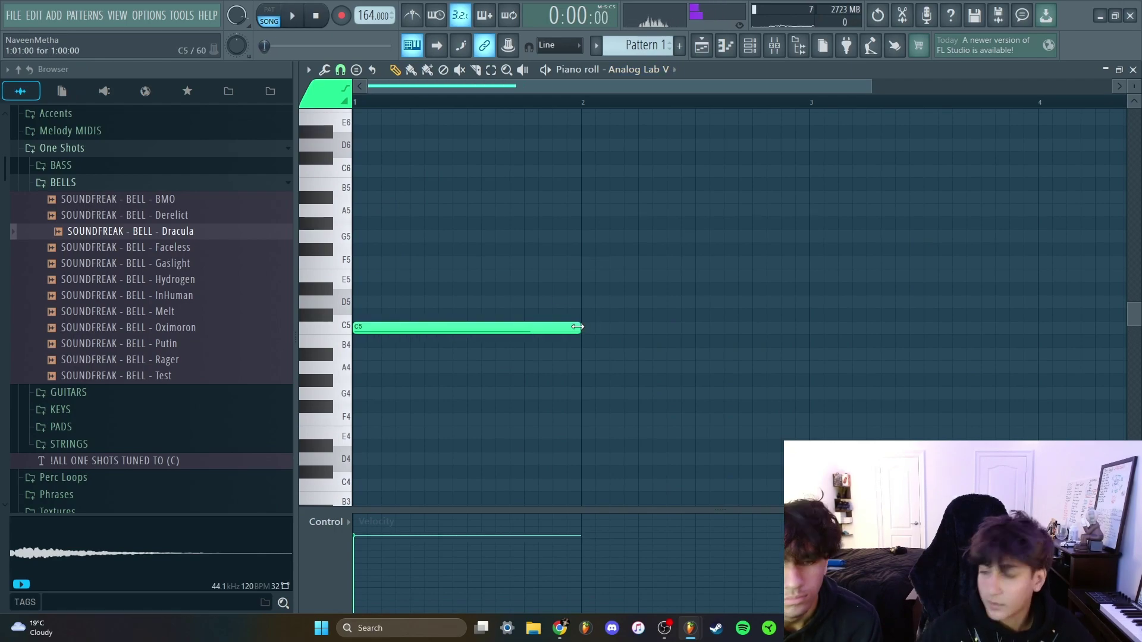
click(702, 45)
drag(345, 121, 665, 363)
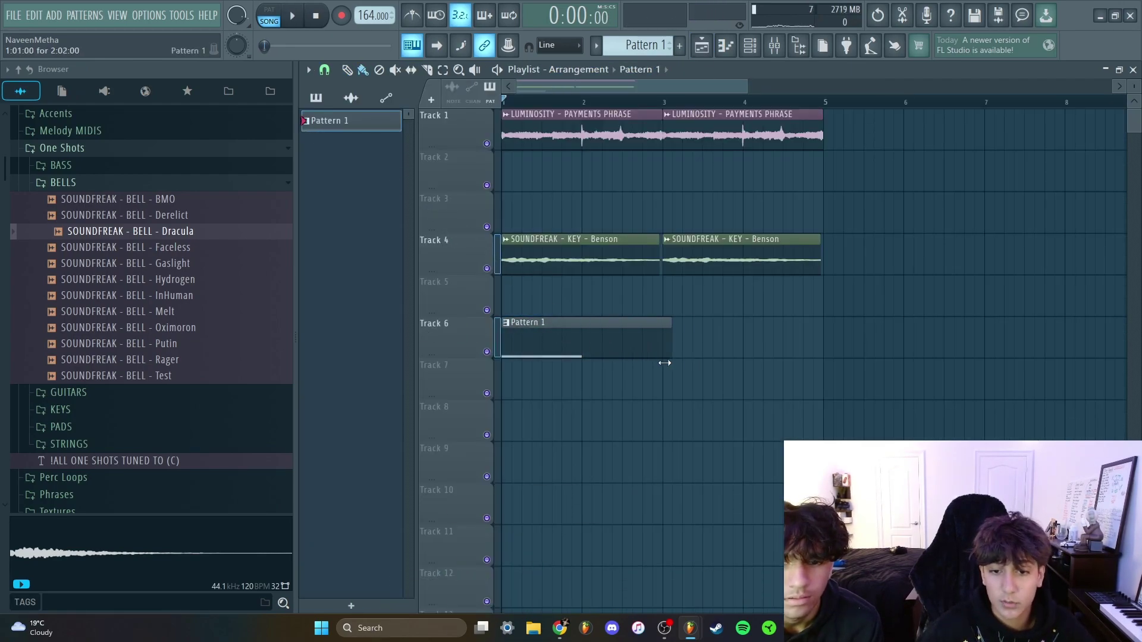
Trim the Pattern 1 clip on Track 6 to two bars, duplicate it right after itself and play the arrangement
click(633, 324)
key(ctrl+b)
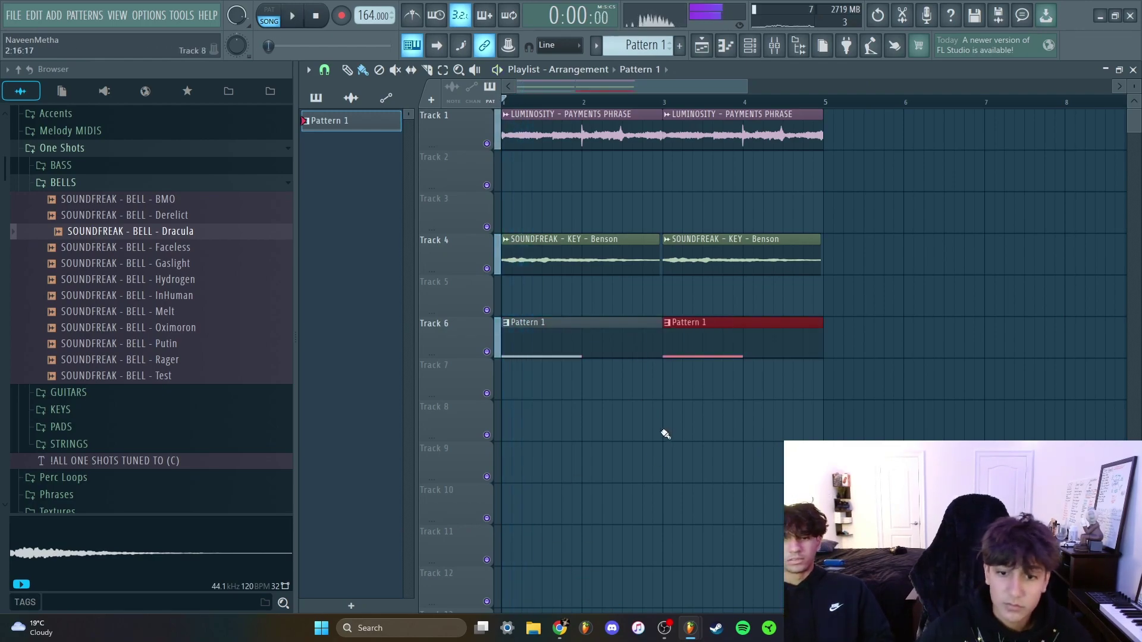
click(684, 429)
key(space)
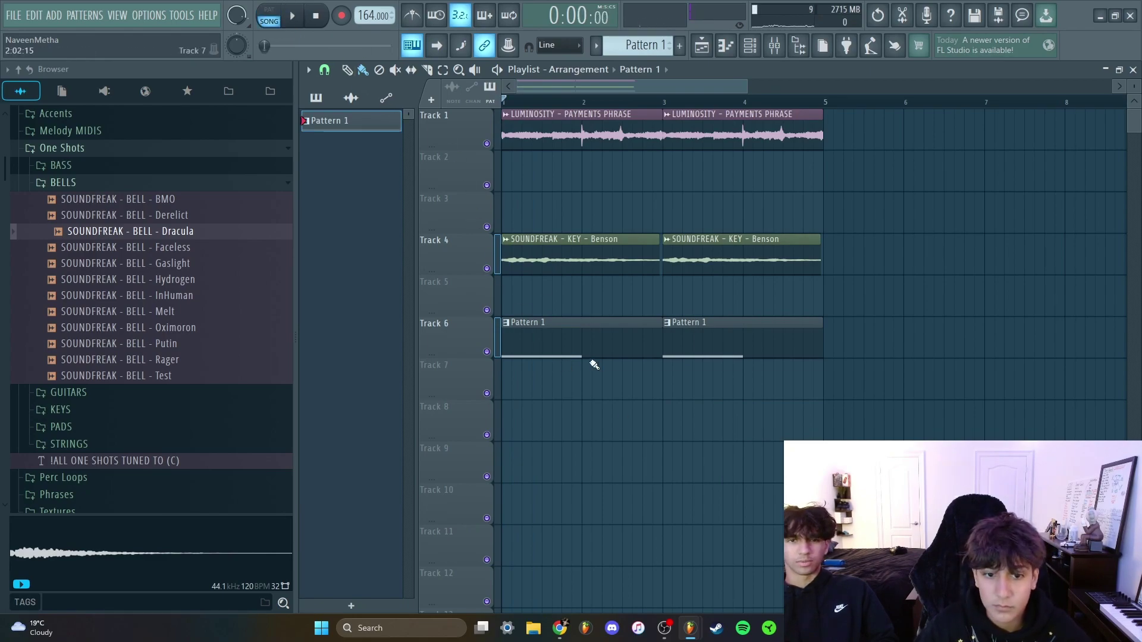
Audition samples in the VOCALS phrases folder and place SOUNDFREAK - Phrase - Boy Meets World - 140 - Cmin at bar 1 of Track 8
double_click(566, 346)
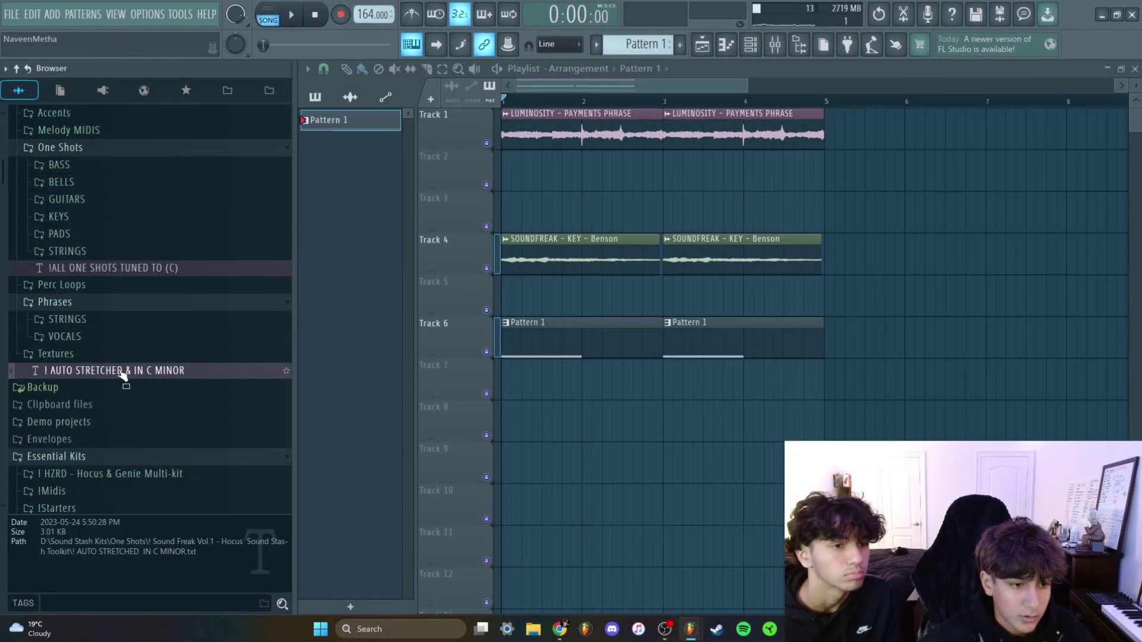
click(57, 303)
click(62, 304)
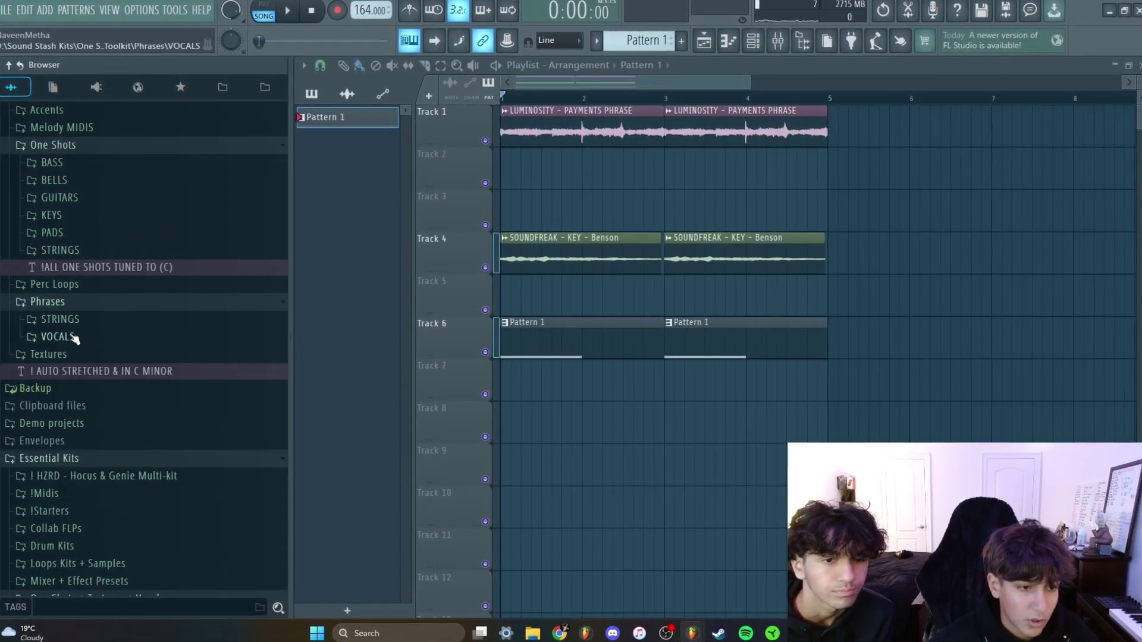
click(74, 337)
click(123, 357)
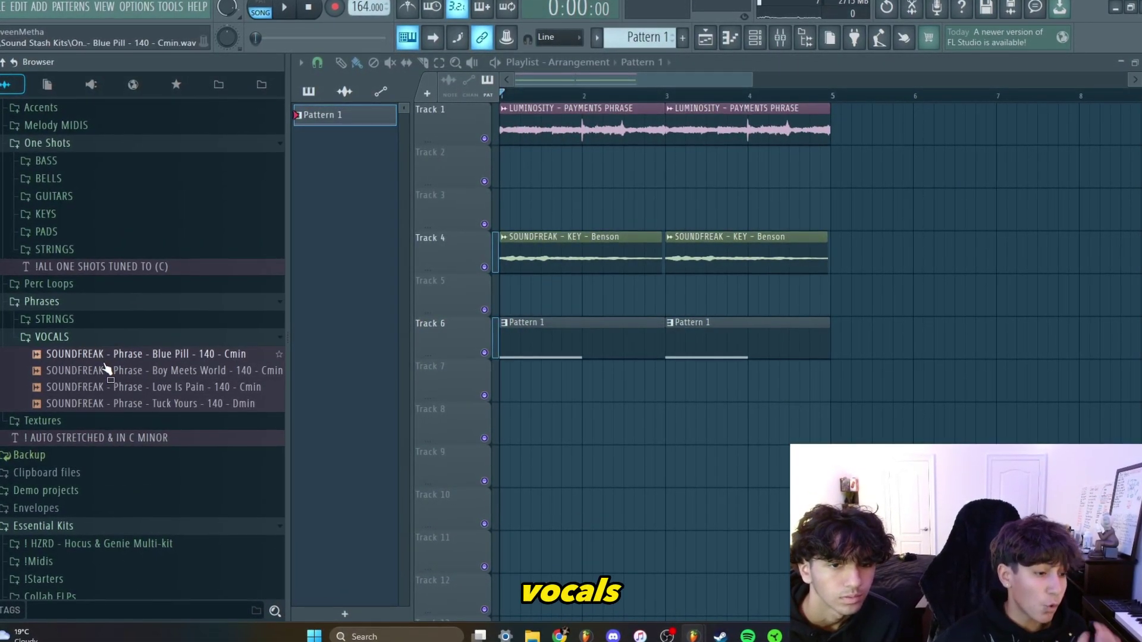
click(157, 371)
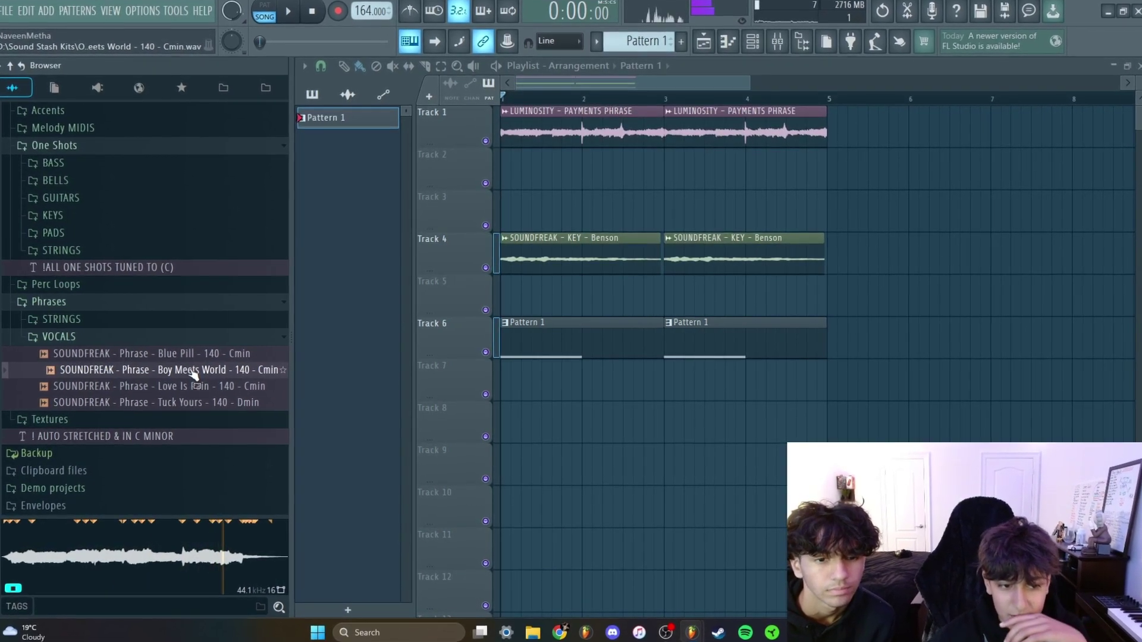
drag(193, 372, 562, 428)
Set the tempo to 140 BPM, give the vocal phrase the Stretch mode, and return the tempo to 164 BPM, restretching all channels
drag(361, 7, 360, 18)
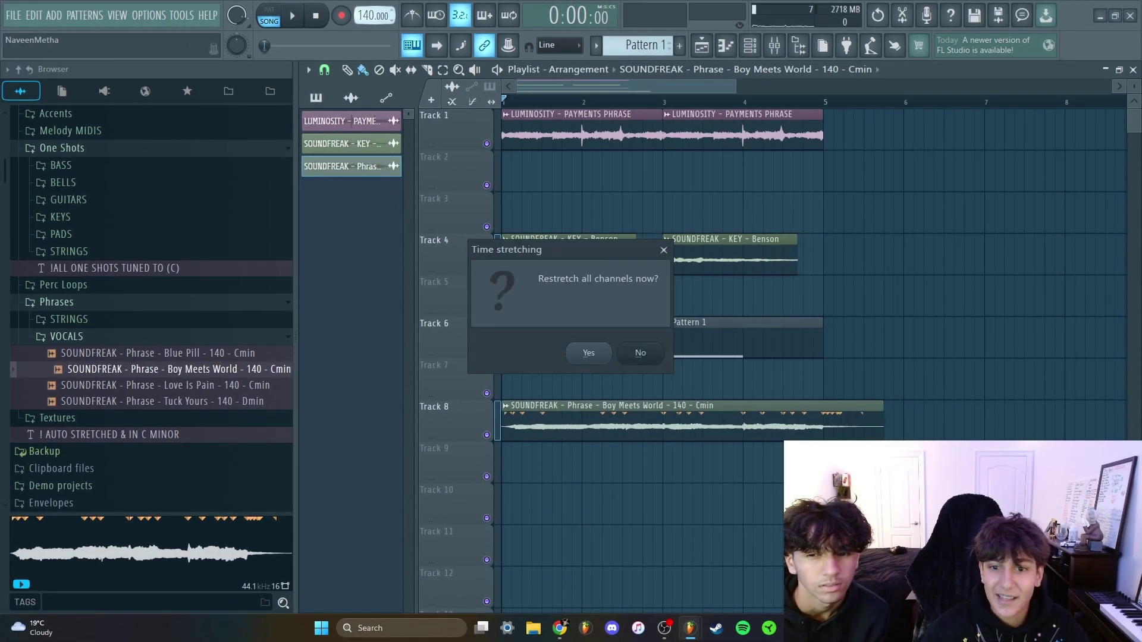
click(589, 353)
double_click(808, 415)
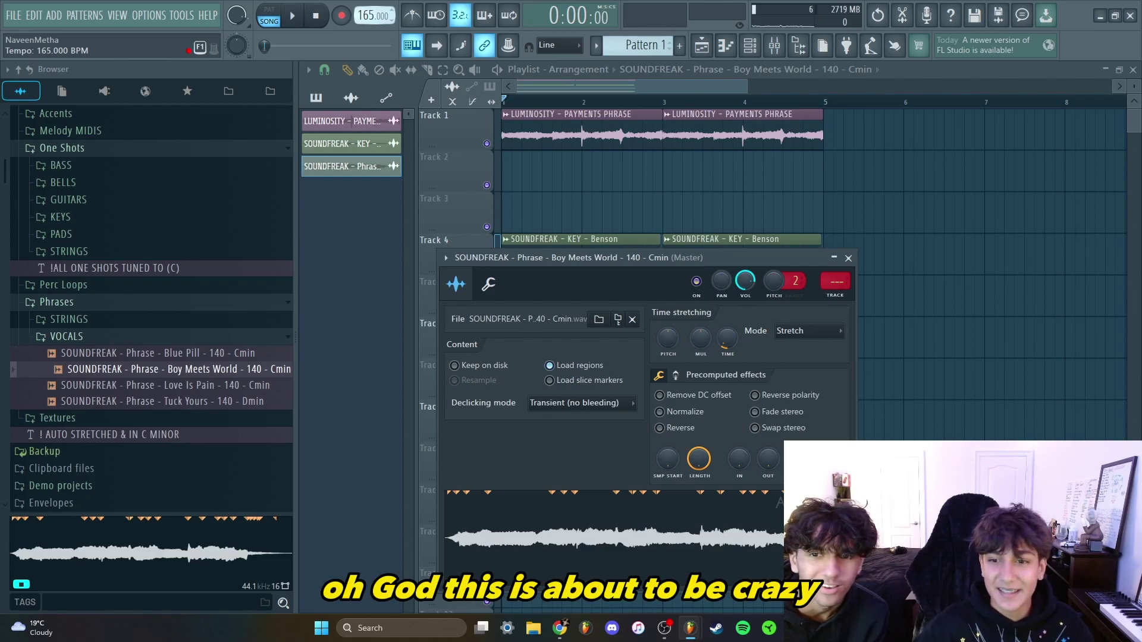
drag(365, 15, 365, 18)
click(609, 359)
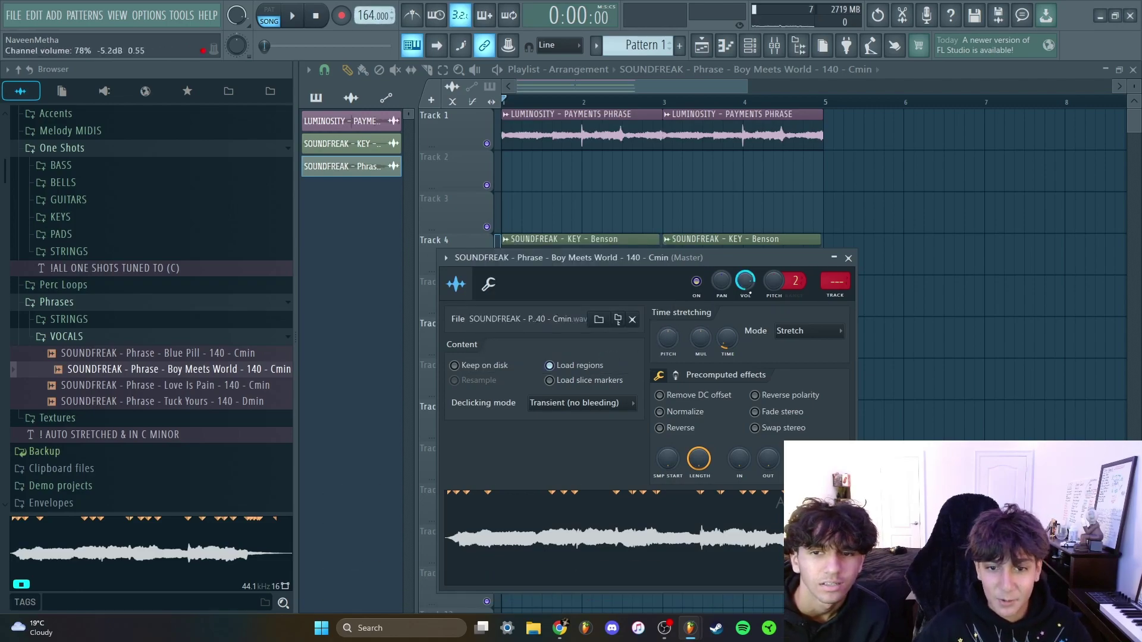
click(848, 258)
key(space)
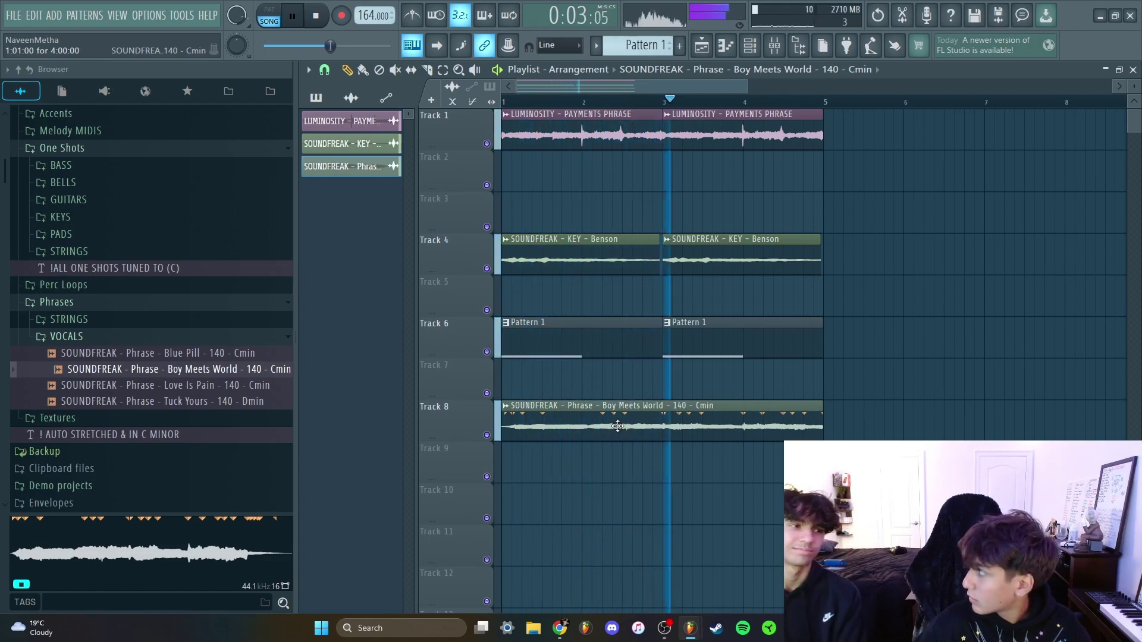
Lower the Boy Meets World vocal's pitch, try it reversed during playback, turn Reverse back off and replay the arrangement
double_click(612, 427)
click(678, 432)
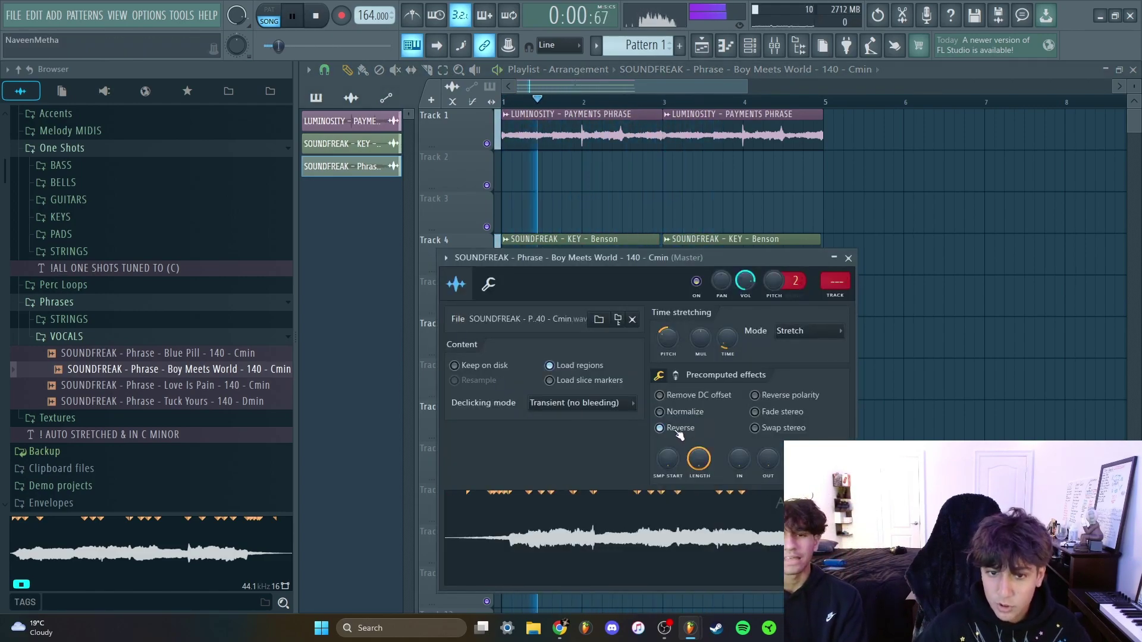
drag(666, 258, 700, 299)
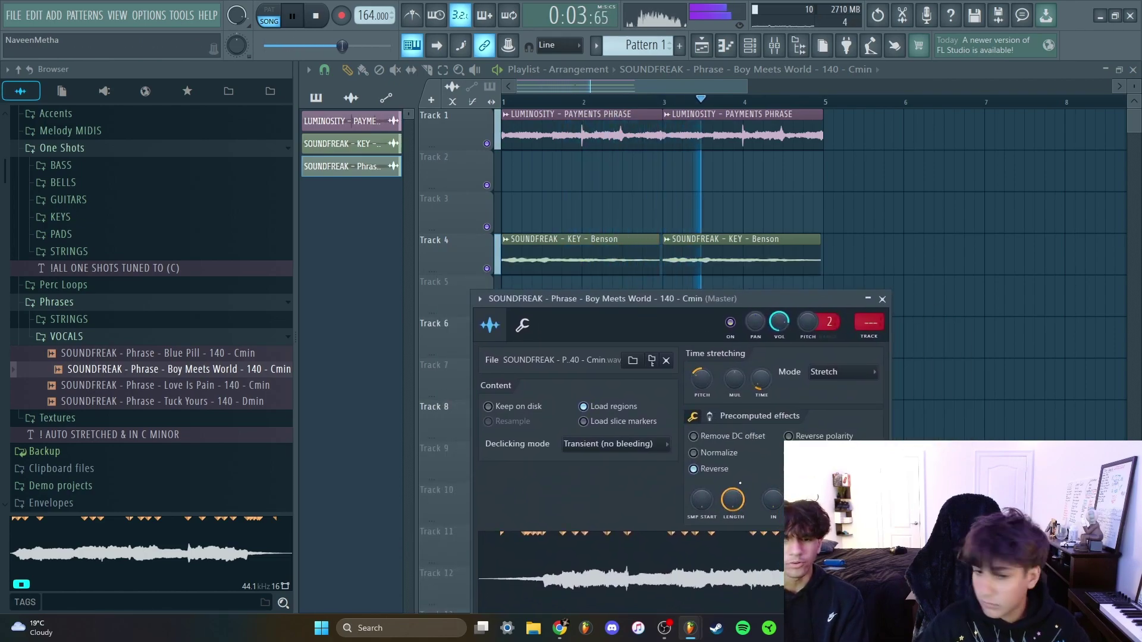
click(713, 474)
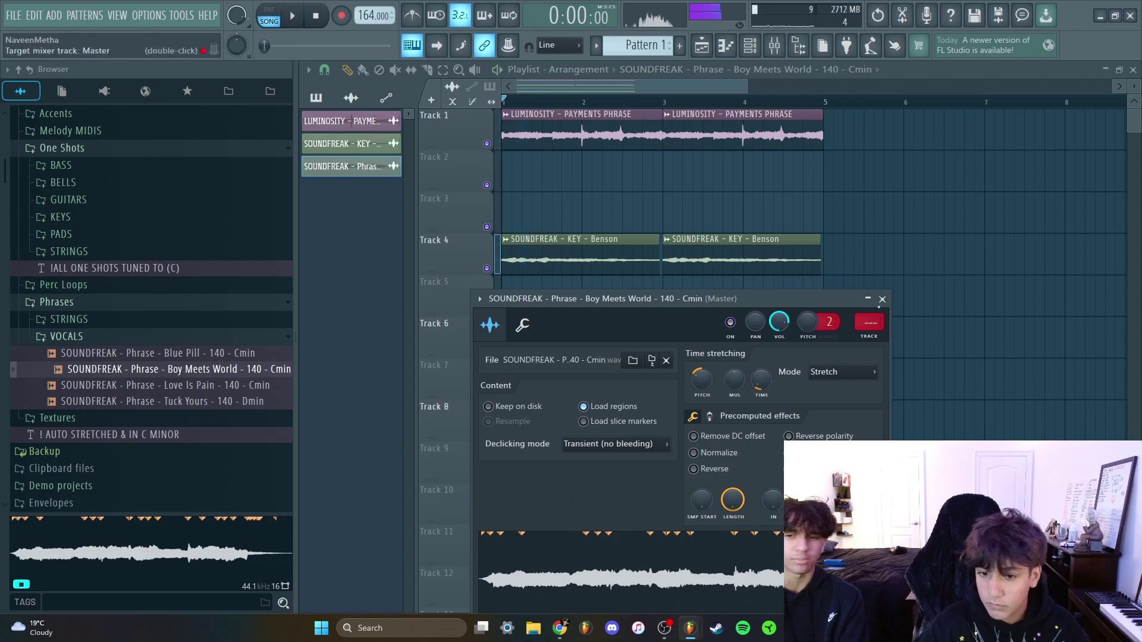
click(883, 300)
key(space)
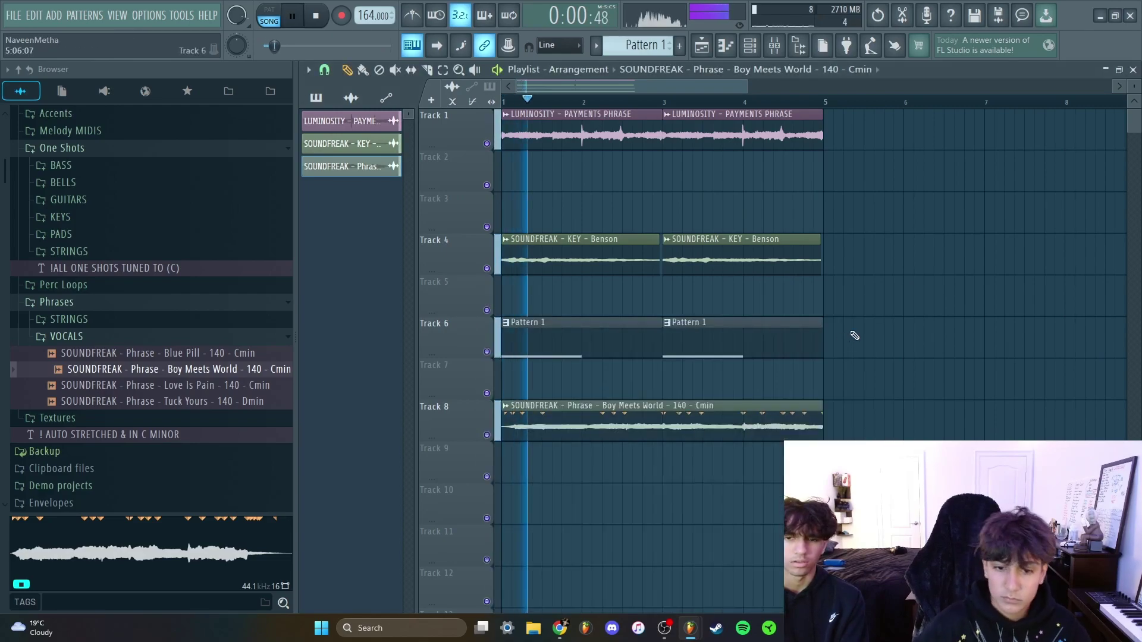
Route the Boy Meets World vocal to mixer Insert 6, load Fruity Reeverb 2 there and adjust its wet level
double_click(694, 427)
click(868, 299)
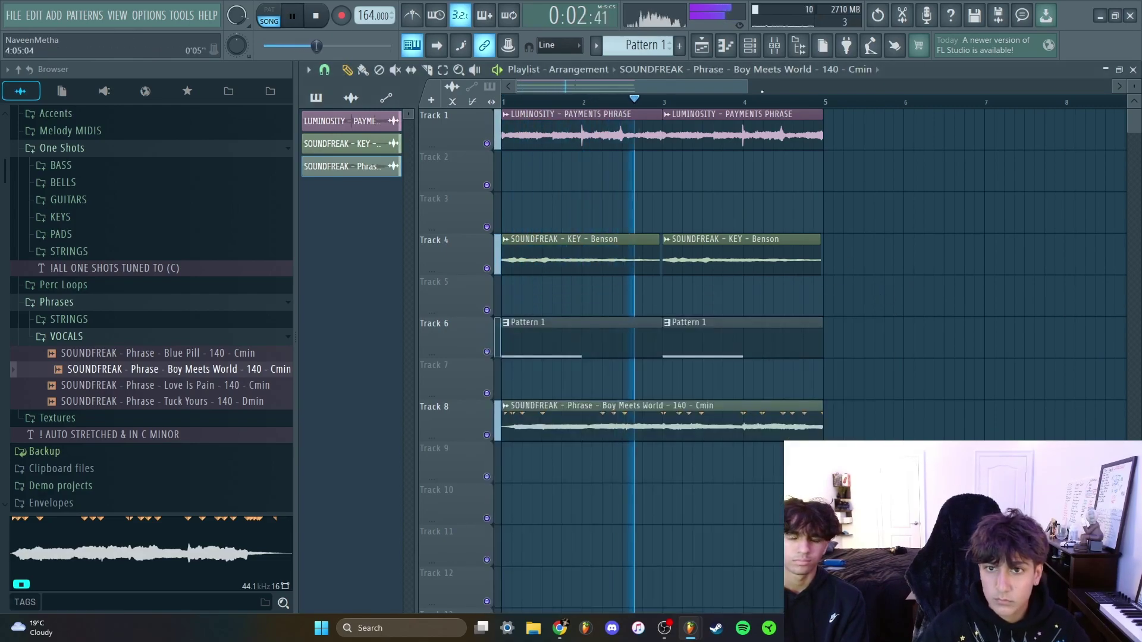
key(F6)
click(430, 256)
click(431, 269)
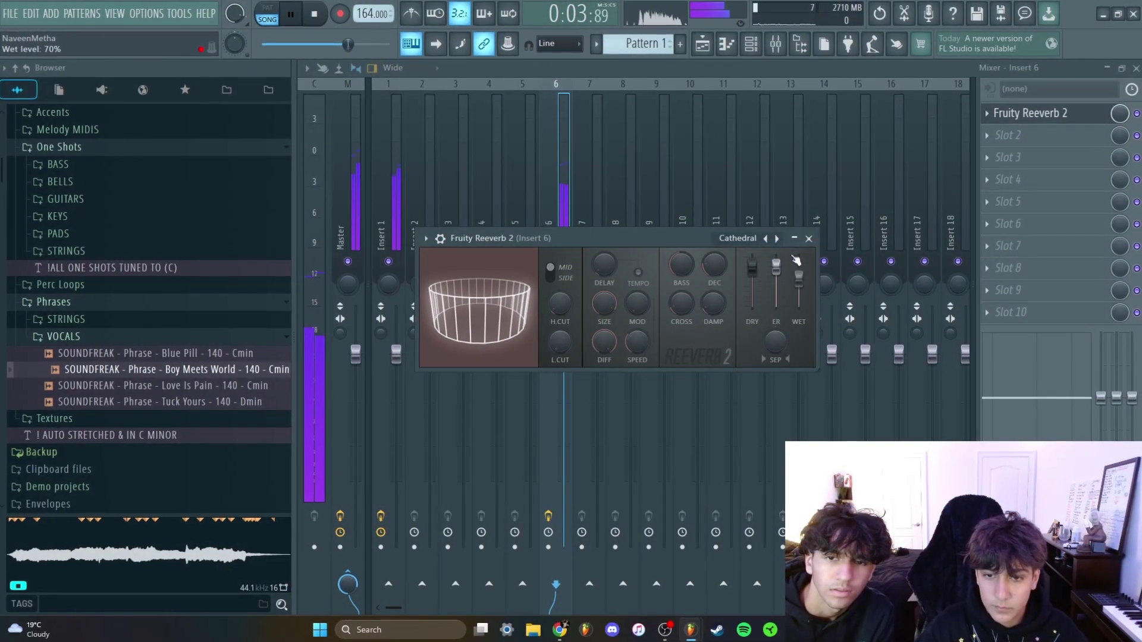
scroll(796, 259, up, 3)
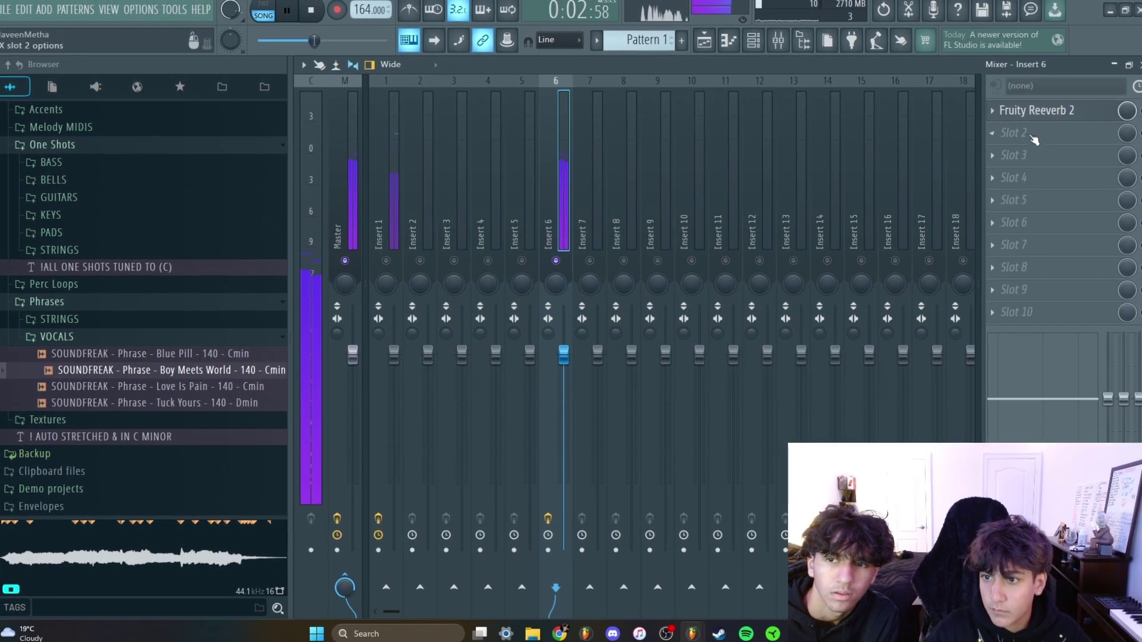
Load Crystallizer in the second effect slot of Insert 6 and listen to it on the vocal
click(1029, 136)
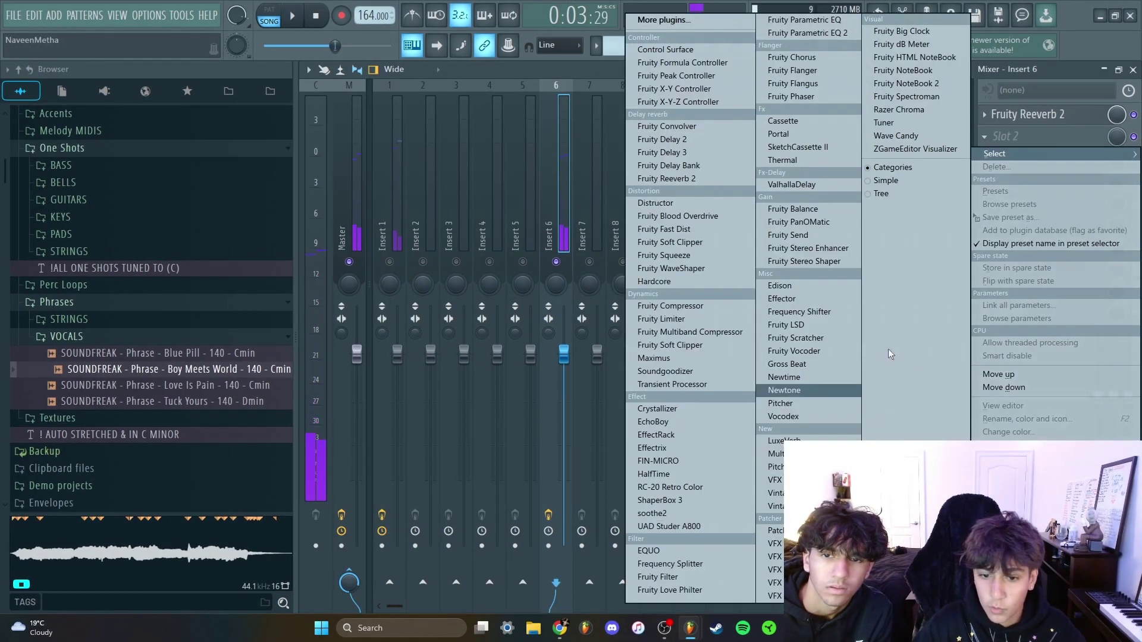
click(1114, 117)
click(1035, 136)
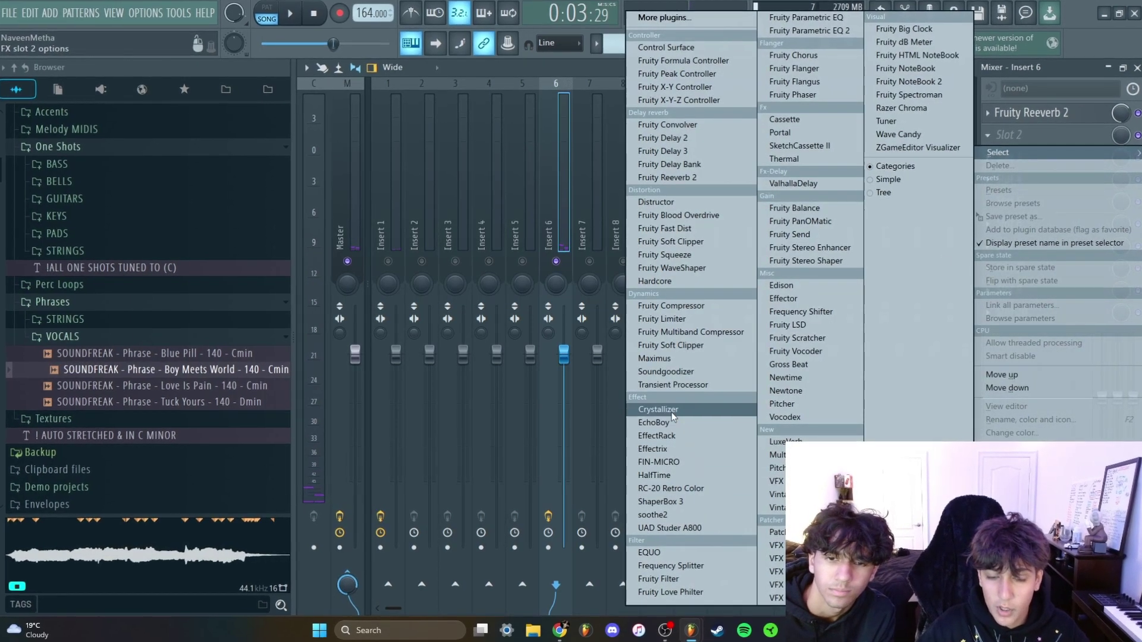
click(678, 408)
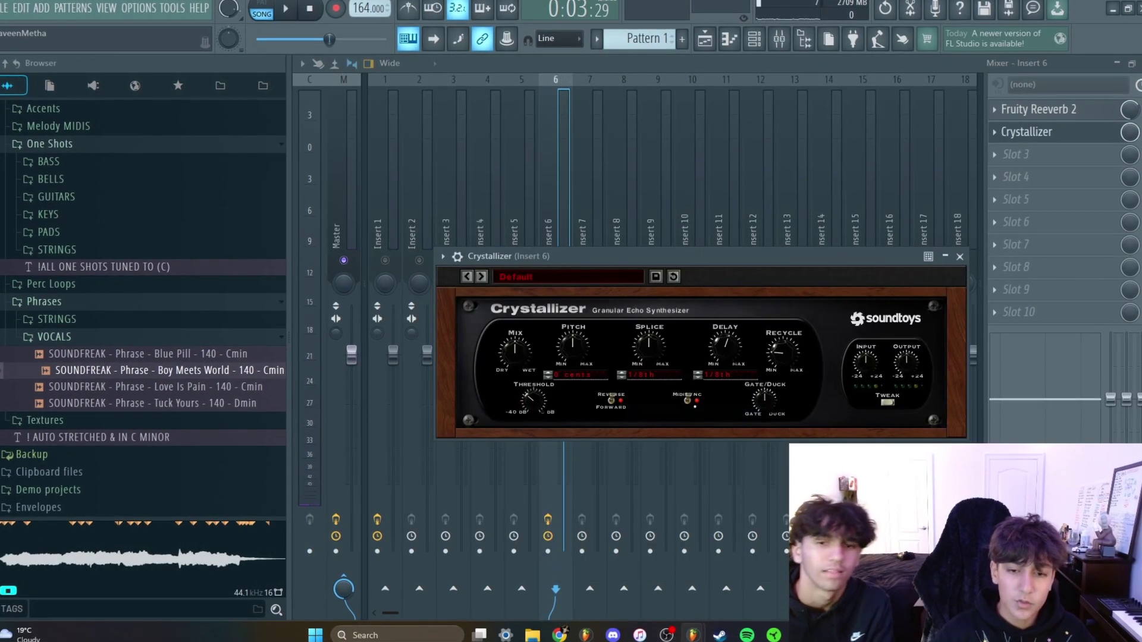
click(564, 177)
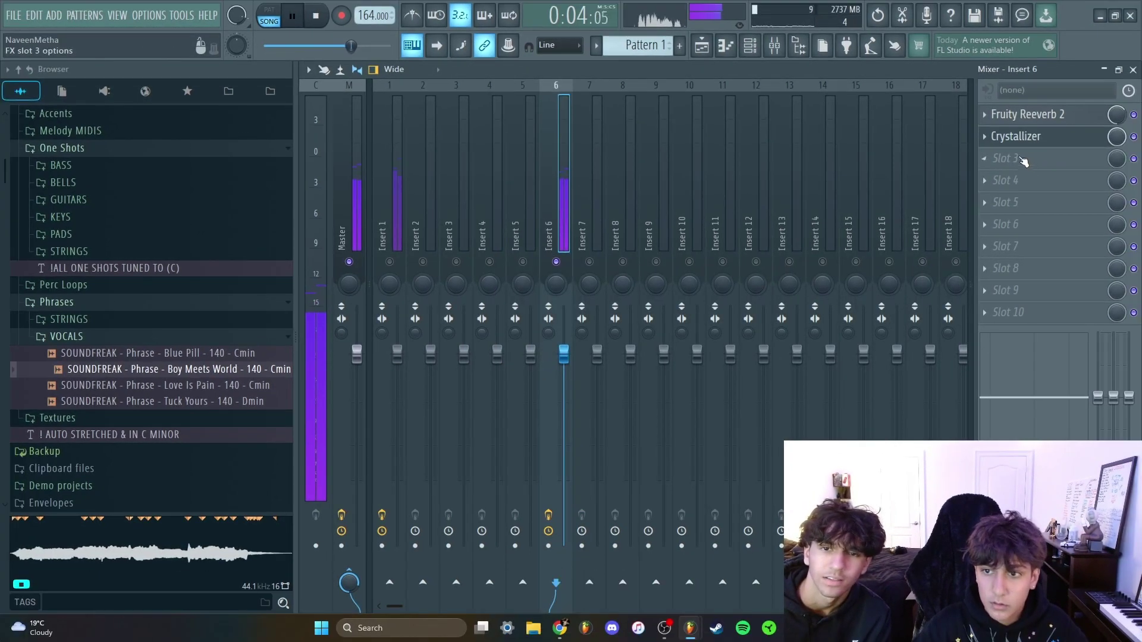
click(1027, 139)
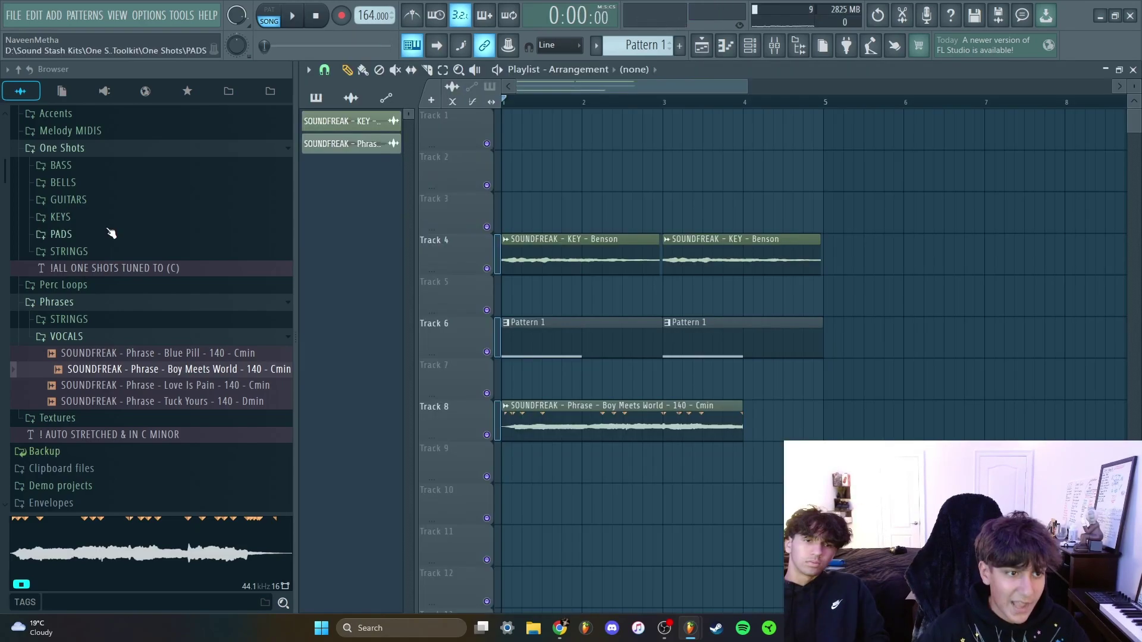
Find LUMINOSITY - PROPHET TONES PHRASE in the LUMINOSITY accents and phrases folder, place it at bar 1 of Track 1 and play it
scroll(115, 260, up, 4)
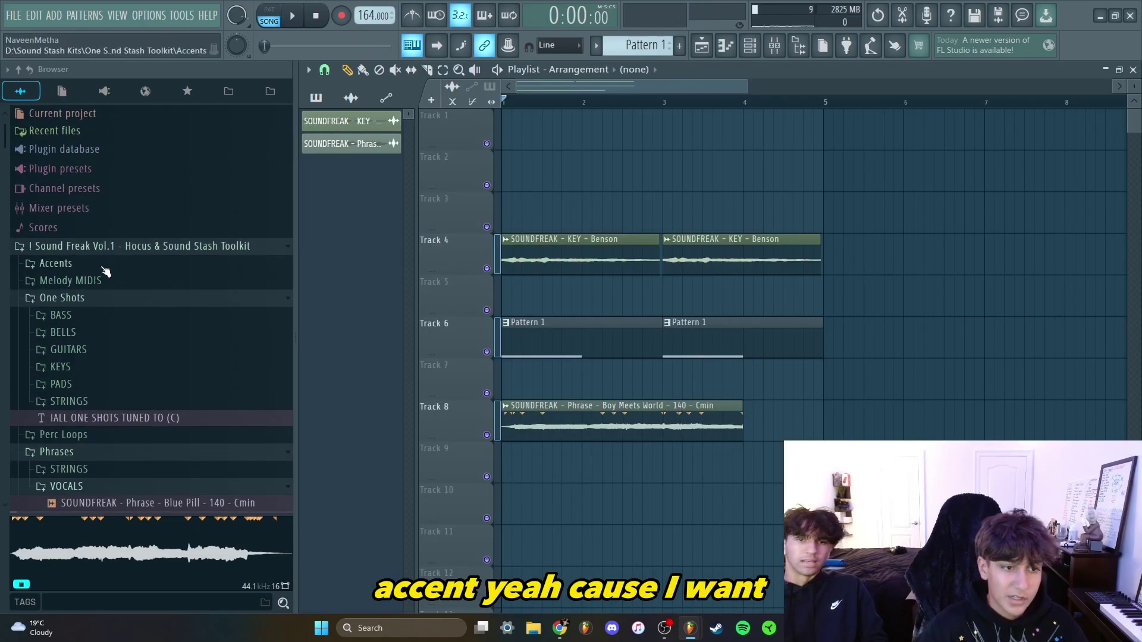
scroll(68, 443, down, 3)
scroll(72, 441, down, 7)
click(122, 347)
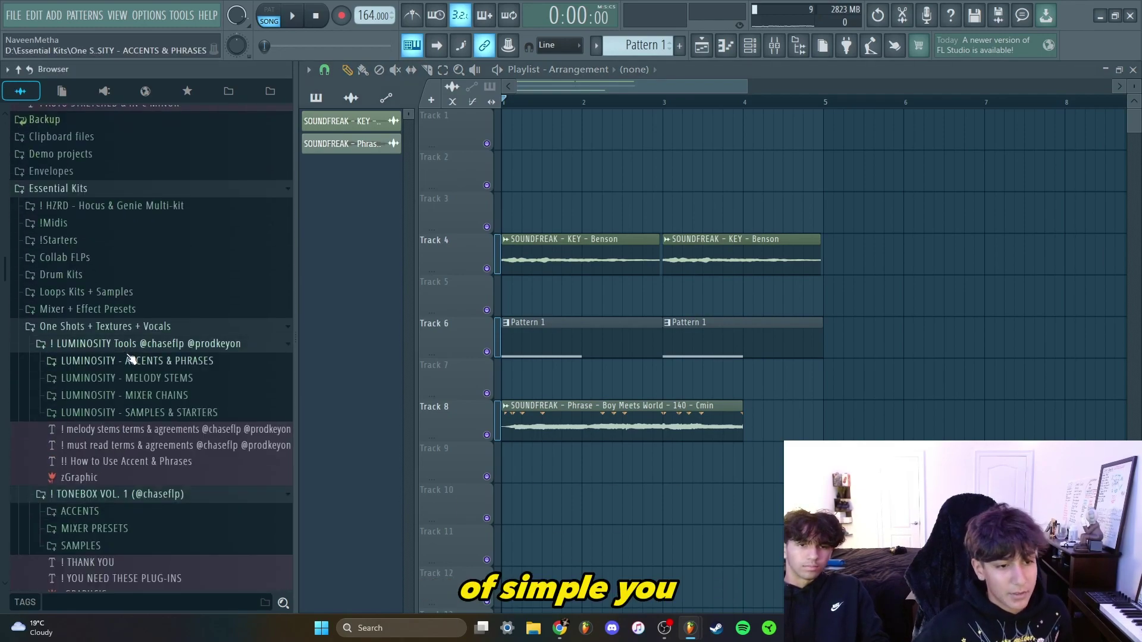
scroll(134, 356, down, 3)
click(191, 201)
scroll(193, 351, down, 3)
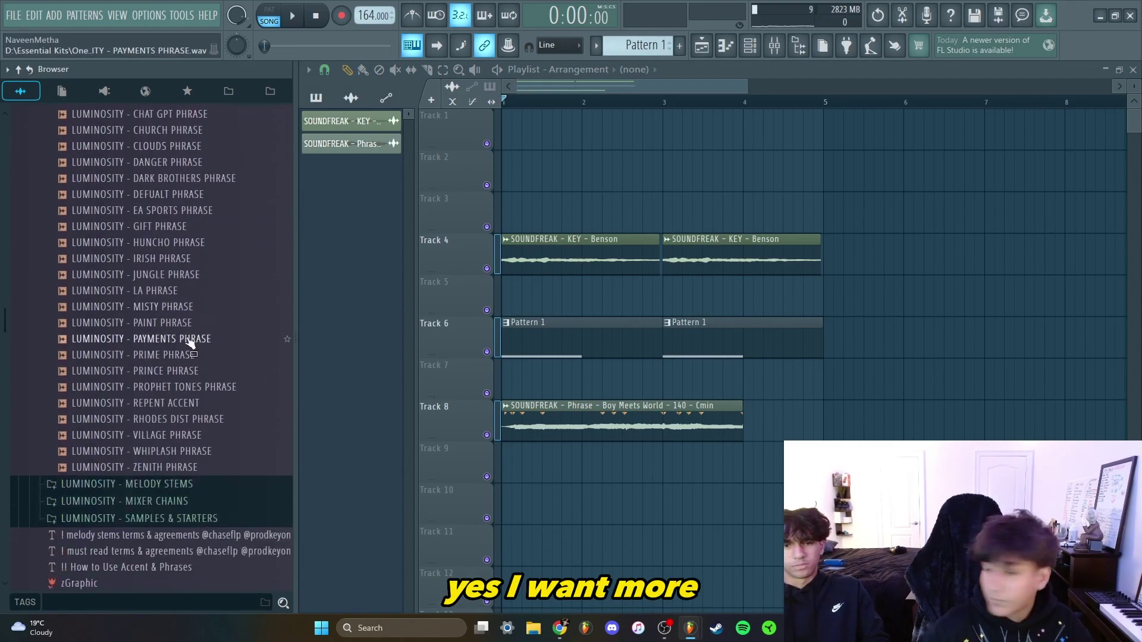
drag(201, 394, 505, 125)
key(space)
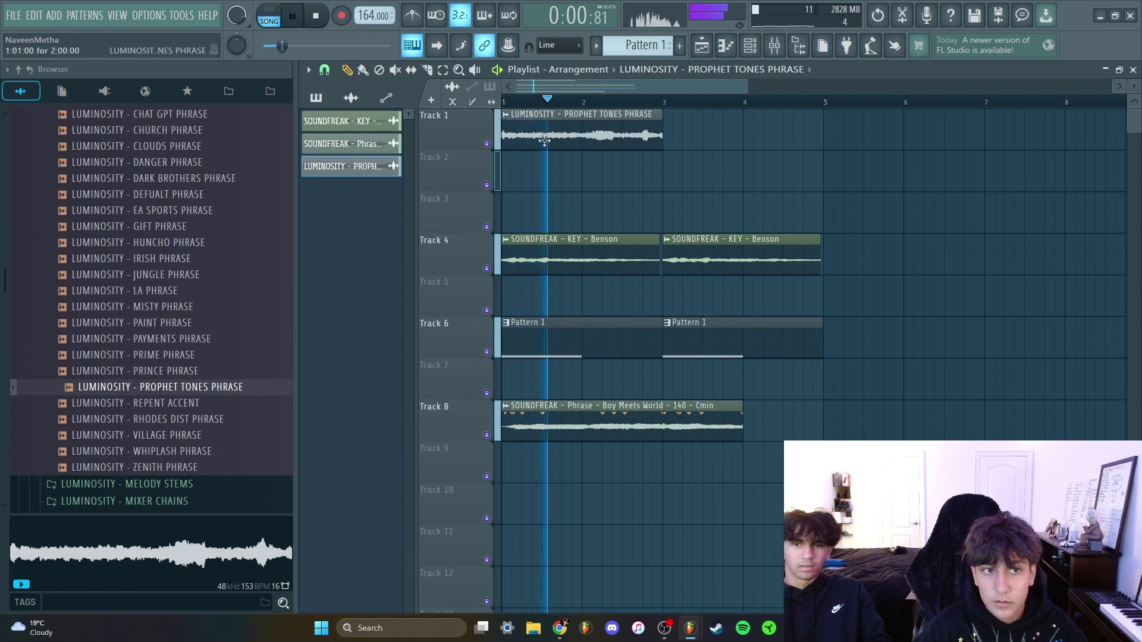
Duplicate the PROPHET TONES PHRASE clip right after itself on Track 1, deleting the stray copy on Track 3, and stop playback
key(ctrl+b)
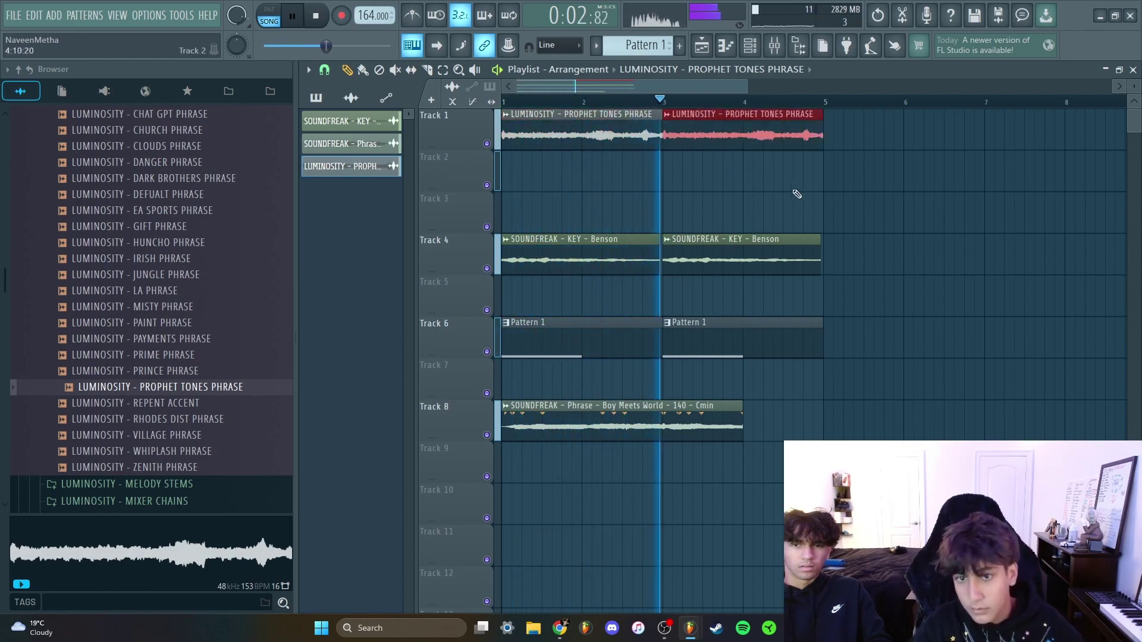
click(862, 221)
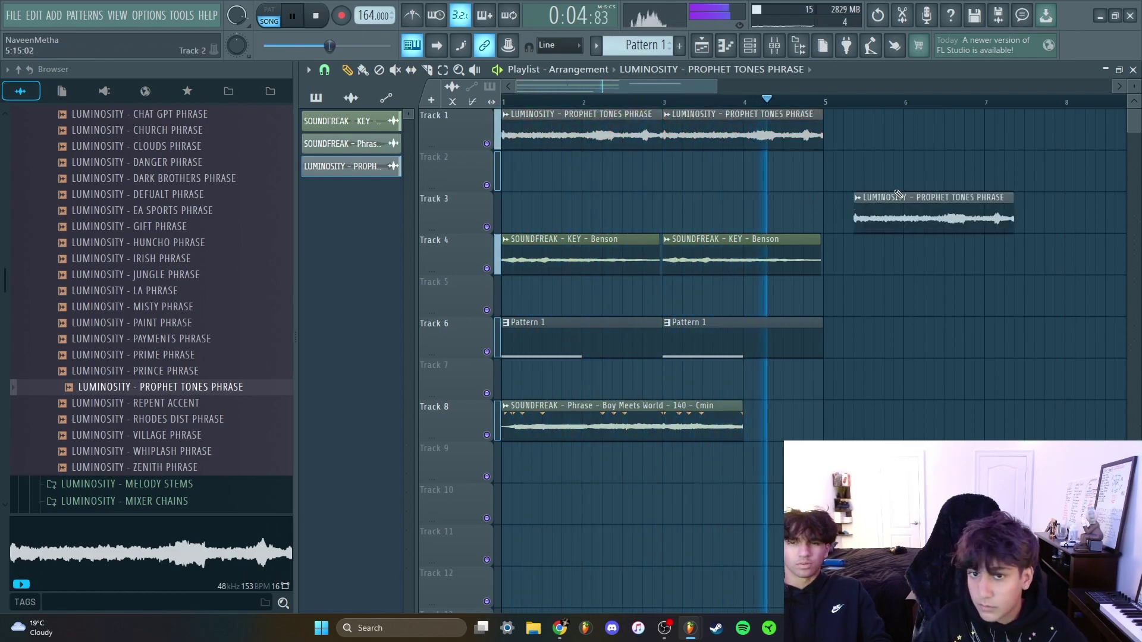
right_click(896, 196)
key(space)
Solo Track 1 and reverse the LUMINOSITY - PROPHET TONES PHRASE audio clip
right_click(487, 143)
double_click(571, 137)
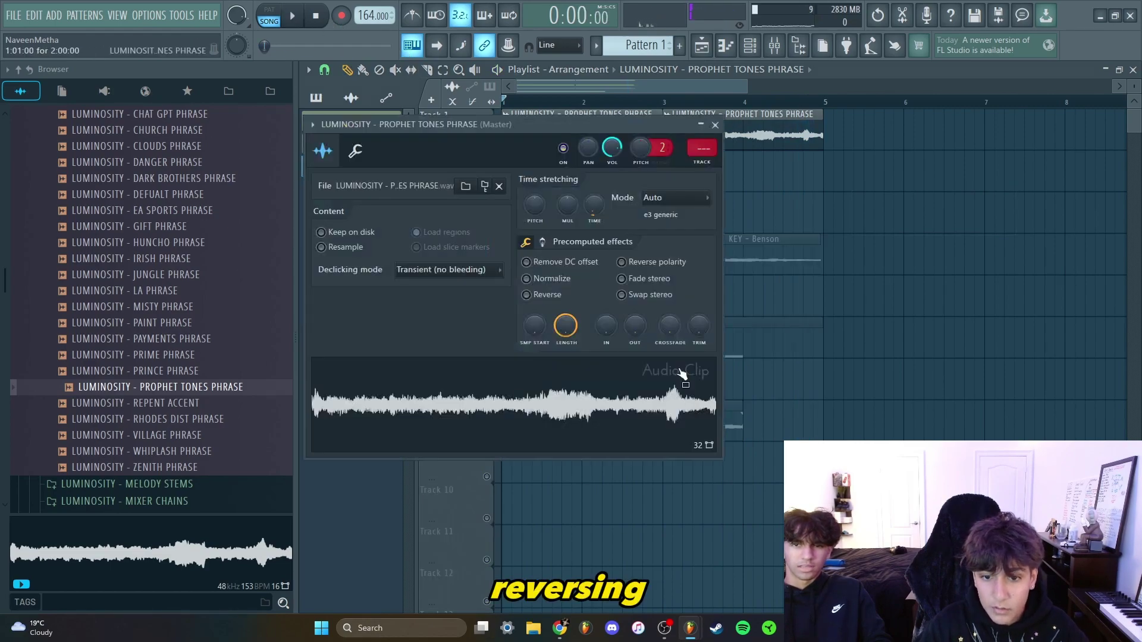
click(546, 295)
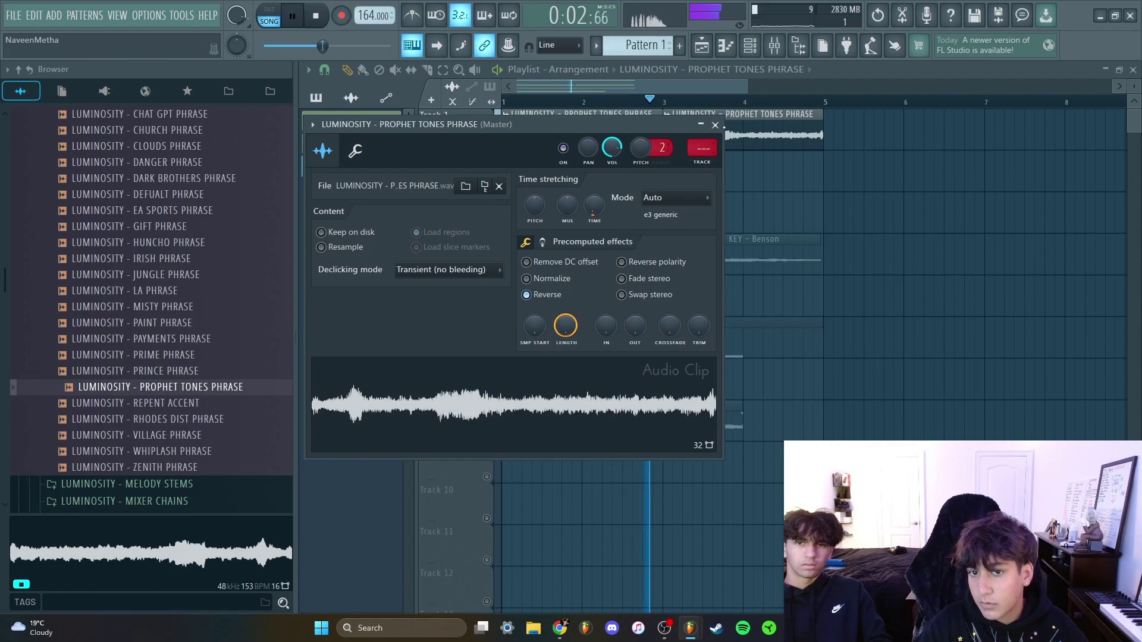
click(715, 126)
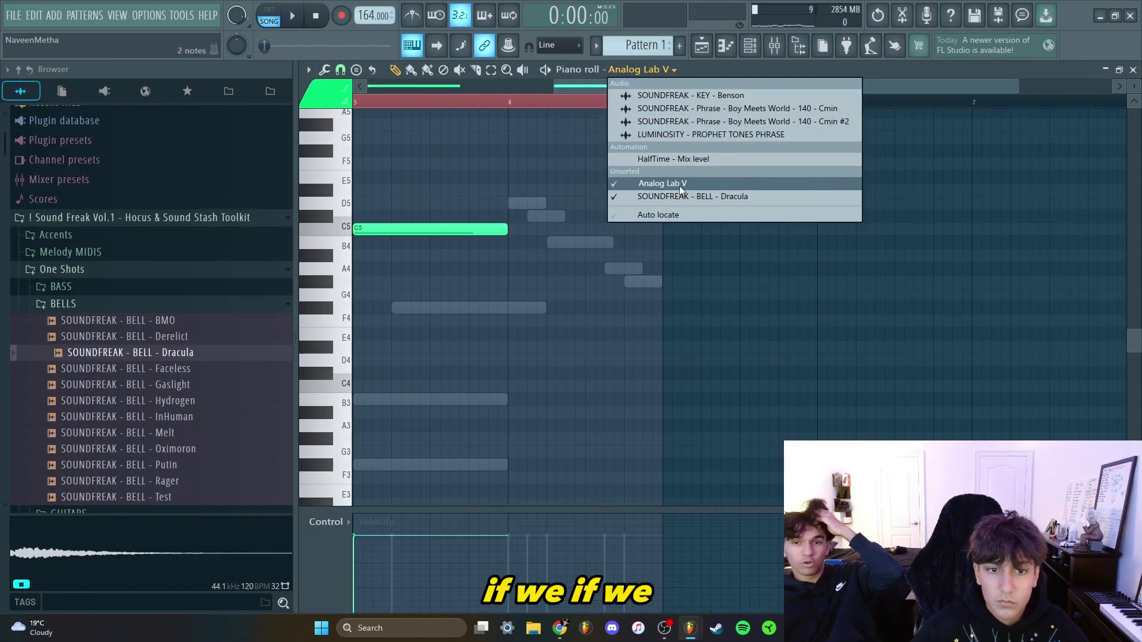
Lower the Analog Lab V note at bar 3 of Pattern 1 by semitones to F#4, and reduce the tempo to 153 BPM
click(679, 185)
key(shift+Down)
key(shift+Down)
key(shift+Down)
key(shift+Down)
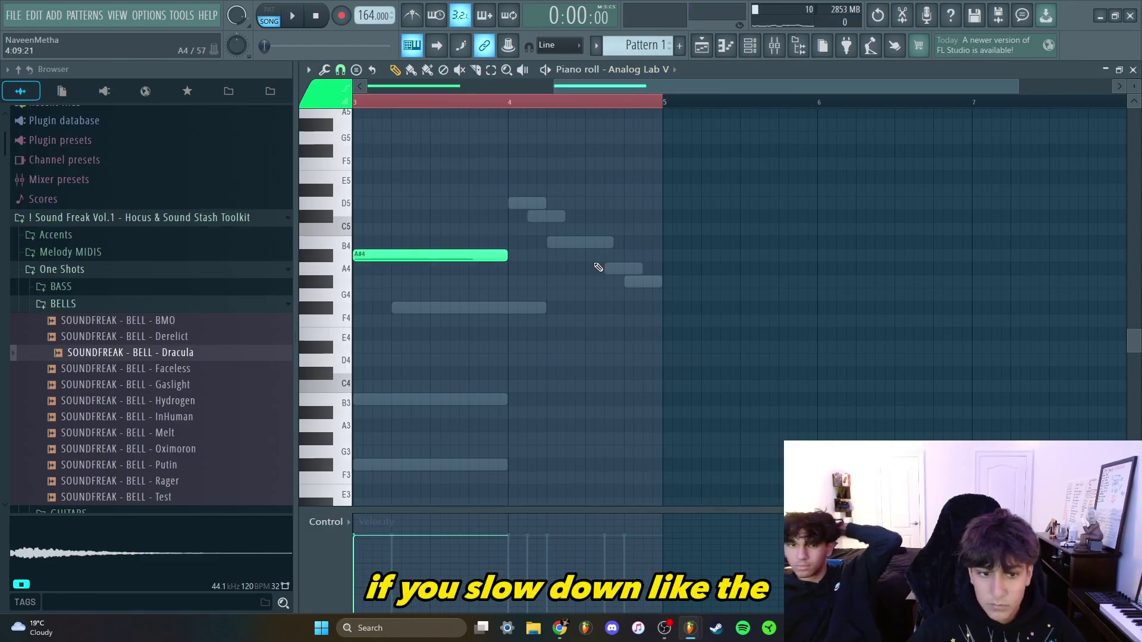
key(shift+Down)
key(shift+Down)
key(F5)
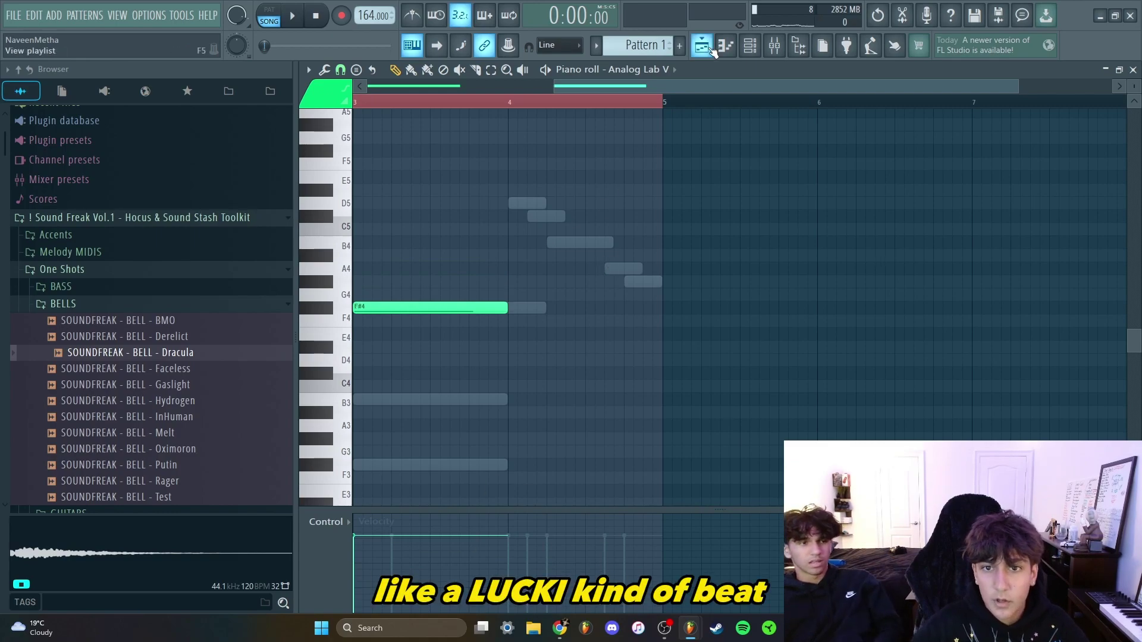
drag(367, 16, 367, 9)
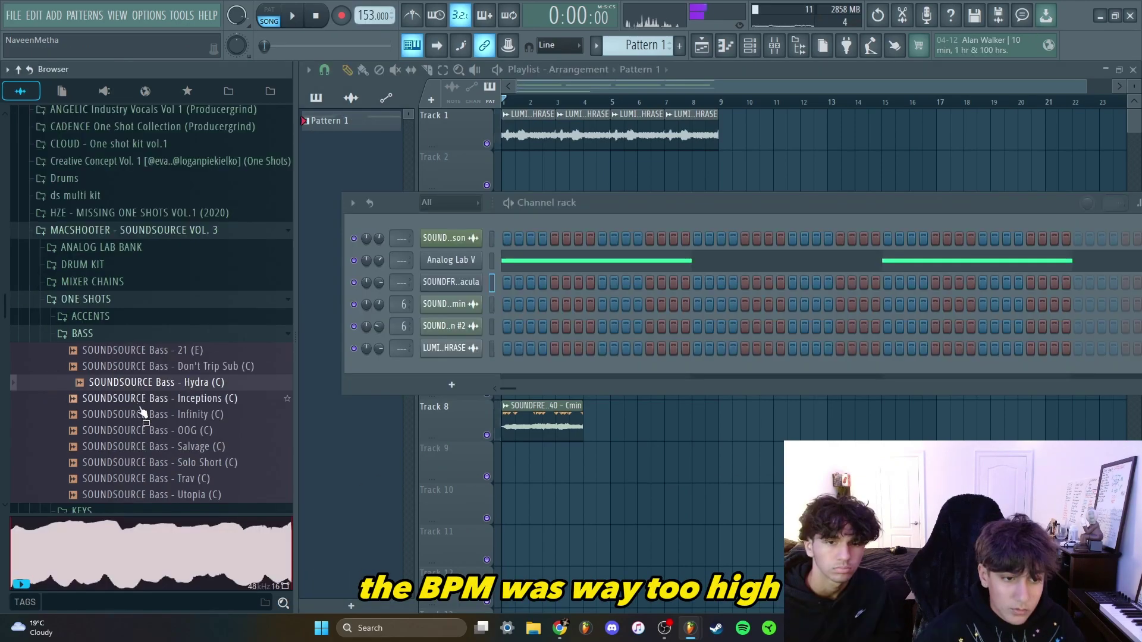
Audition the SOUNDSOURCE bass one-shots in the MACSHOOTER kit and place SOUNDSOURCE Bass - Utopia (C) at bar 1 of the playlist
click(158, 384)
click(168, 351)
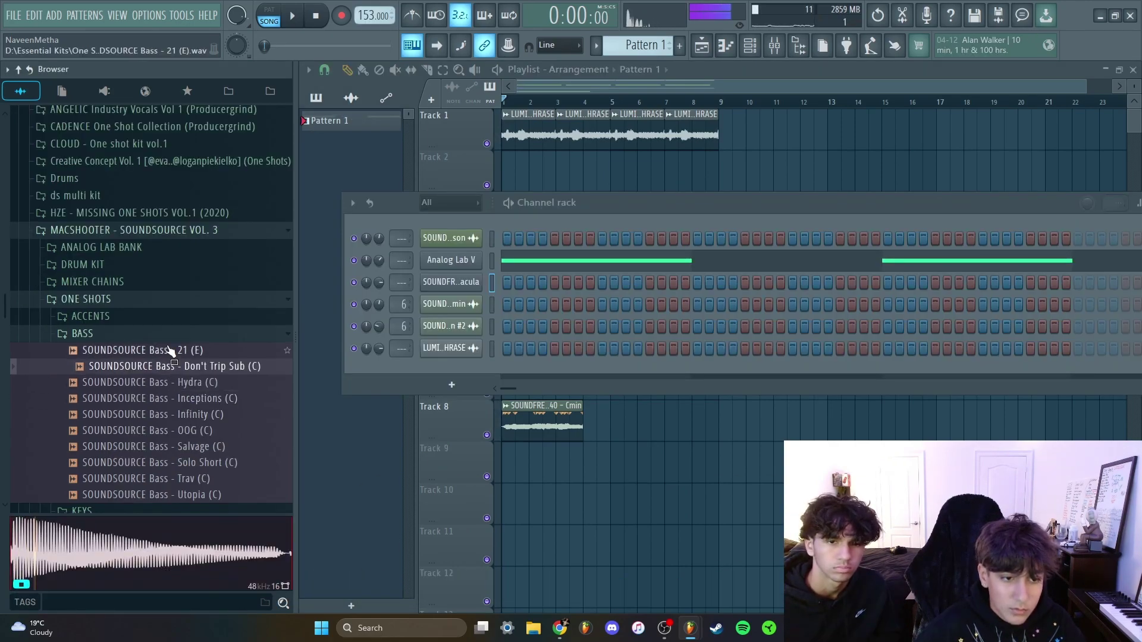
click(202, 479)
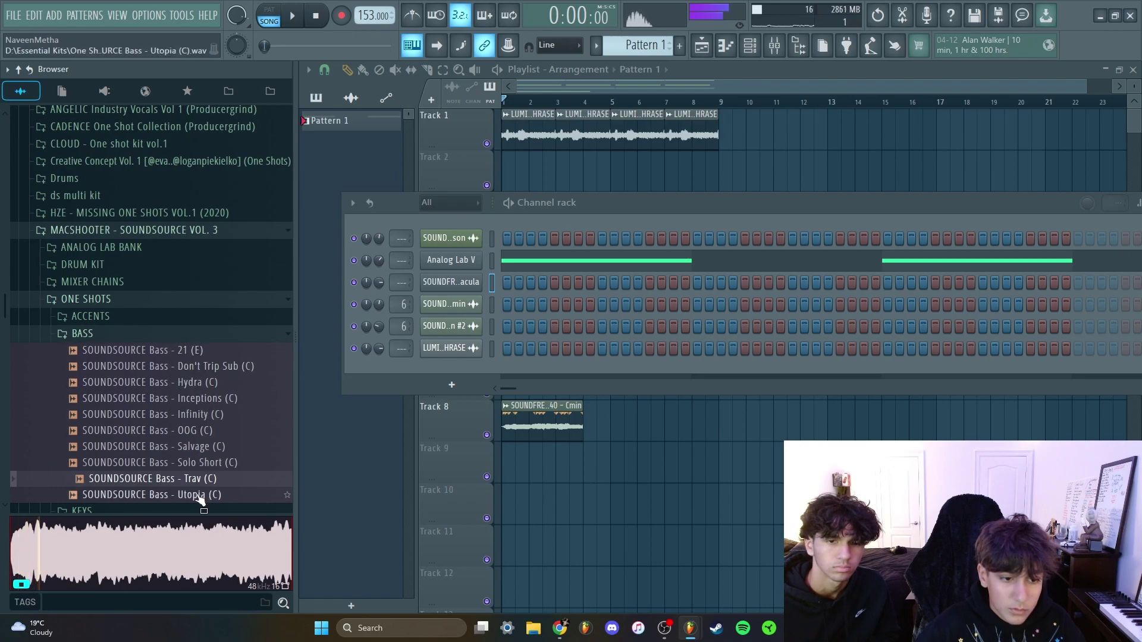
click(199, 494)
scroll(198, 417, down, 3)
key(space)
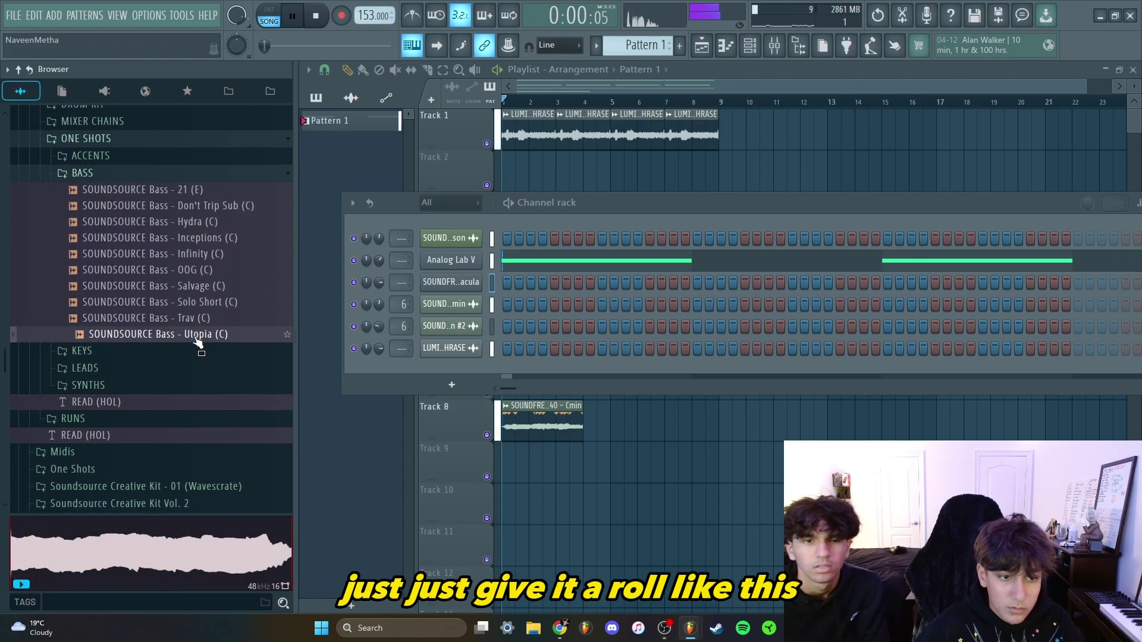
drag(195, 341, 506, 447)
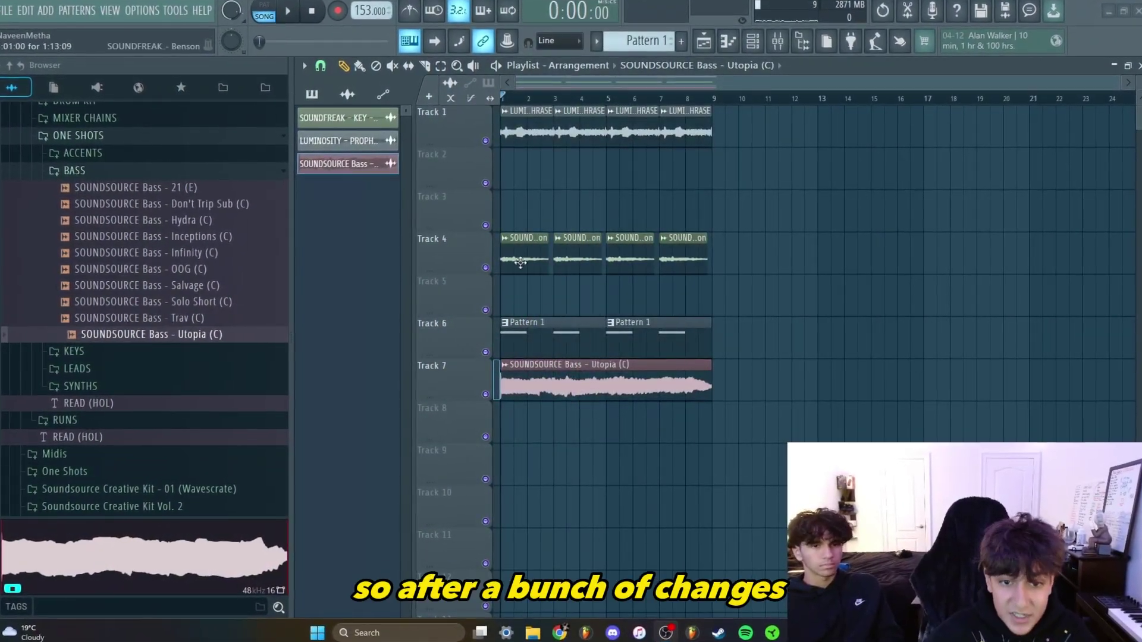
Move the SOUNDFREAK - KEY - Benson clips up to Track 3 and both Pattern 1 clips up to Track 5
drag(520, 263, 738, 250)
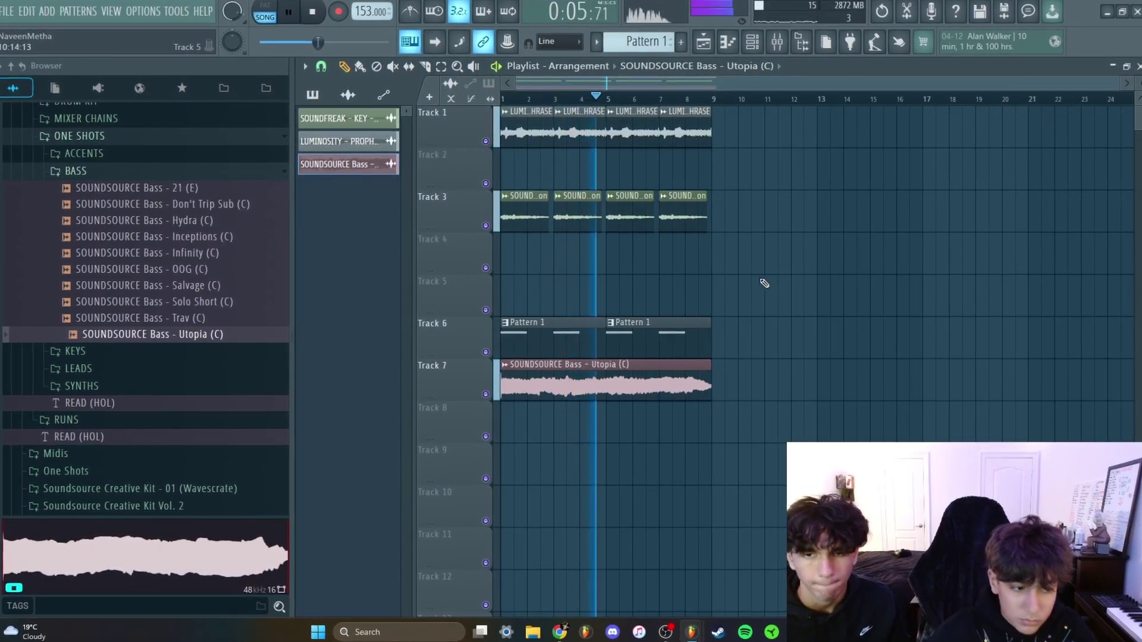
key(space)
click(728, 261)
right_click(750, 258)
drag(543, 339, 678, 341)
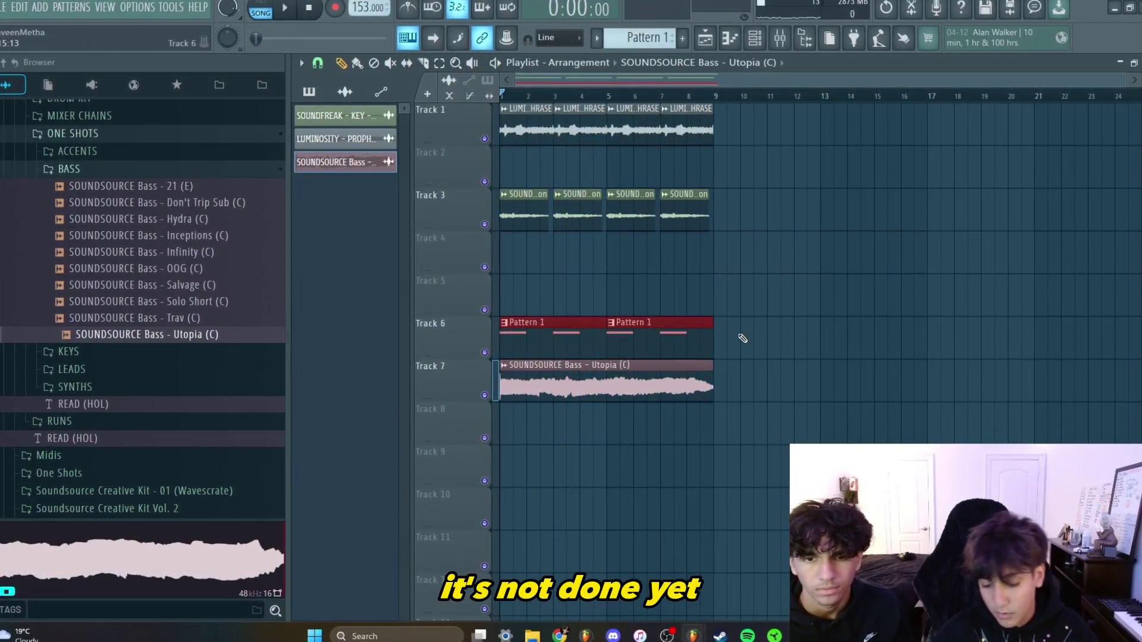
key(shift+Up)
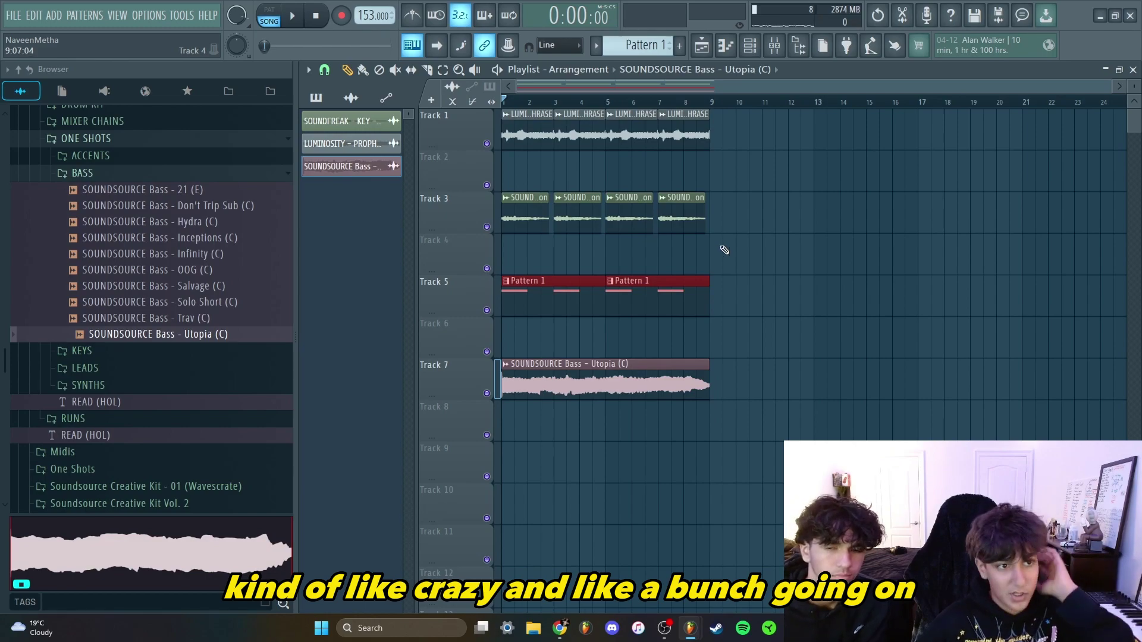
click(717, 248)
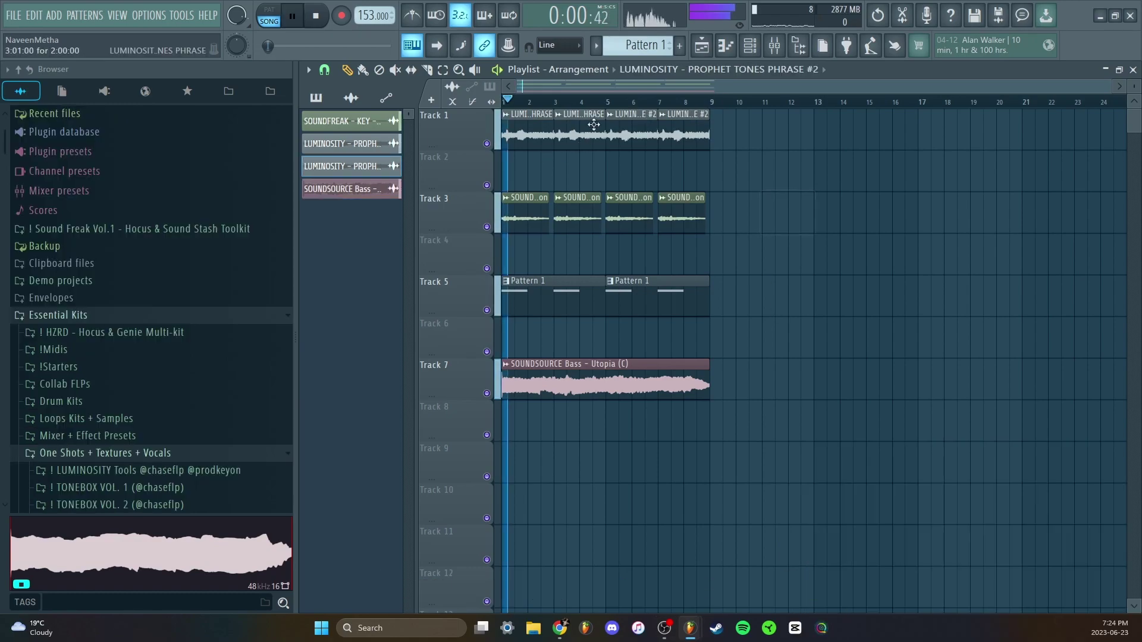
Play the arrangement and set the channel volume of the LUMINOSITY - PROPHET TONES PHRASE #2 clip to about 66%
key(space)
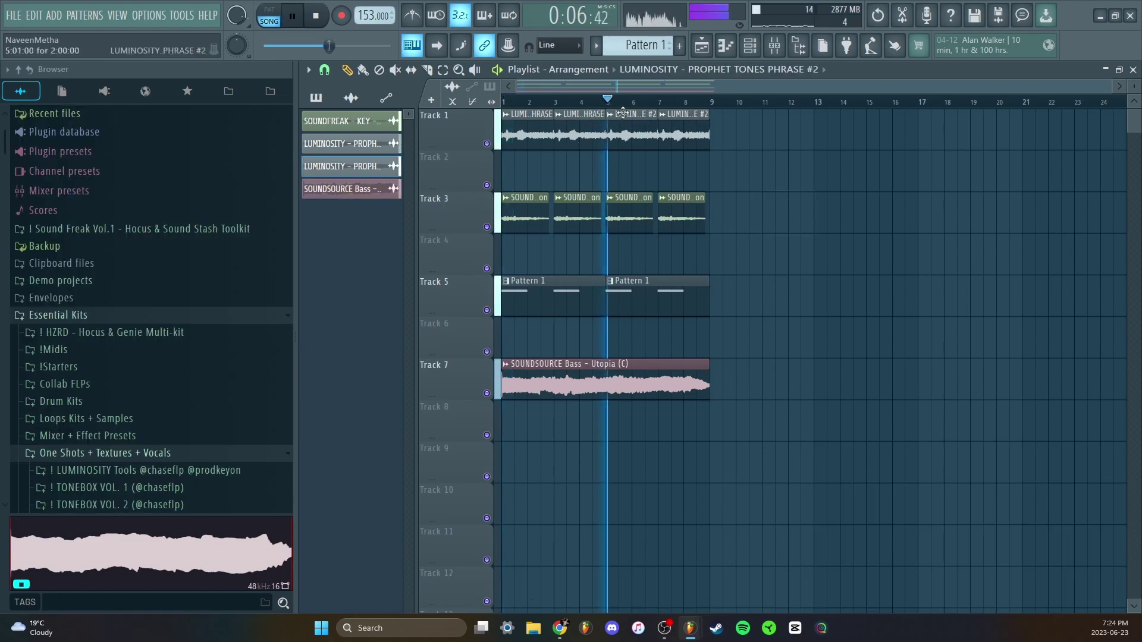
double_click(696, 150)
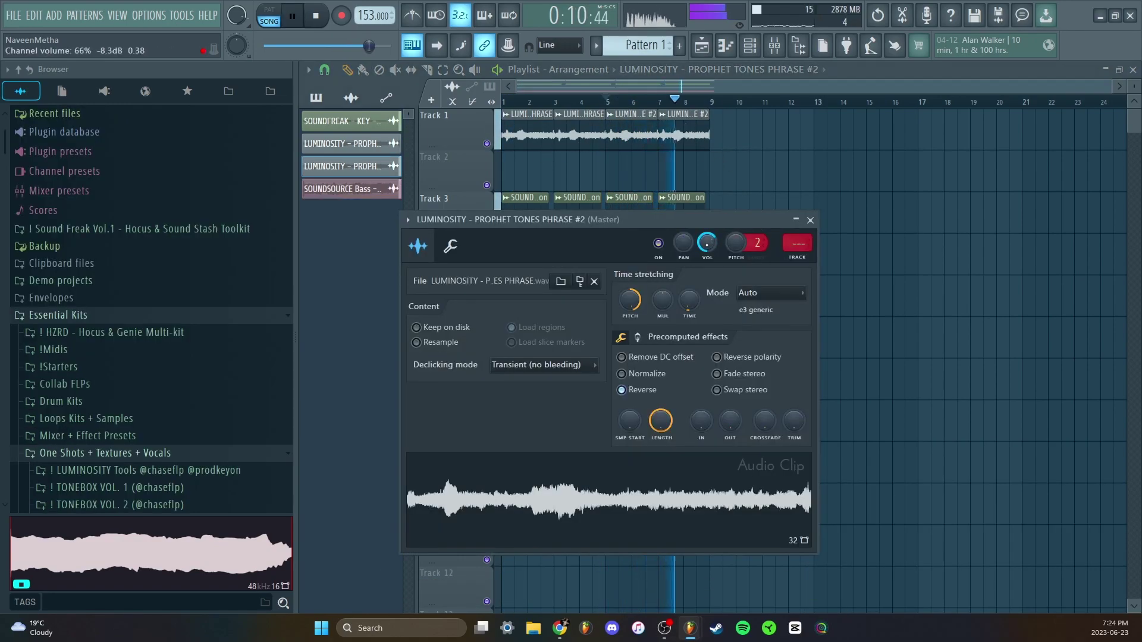
click(810, 220)
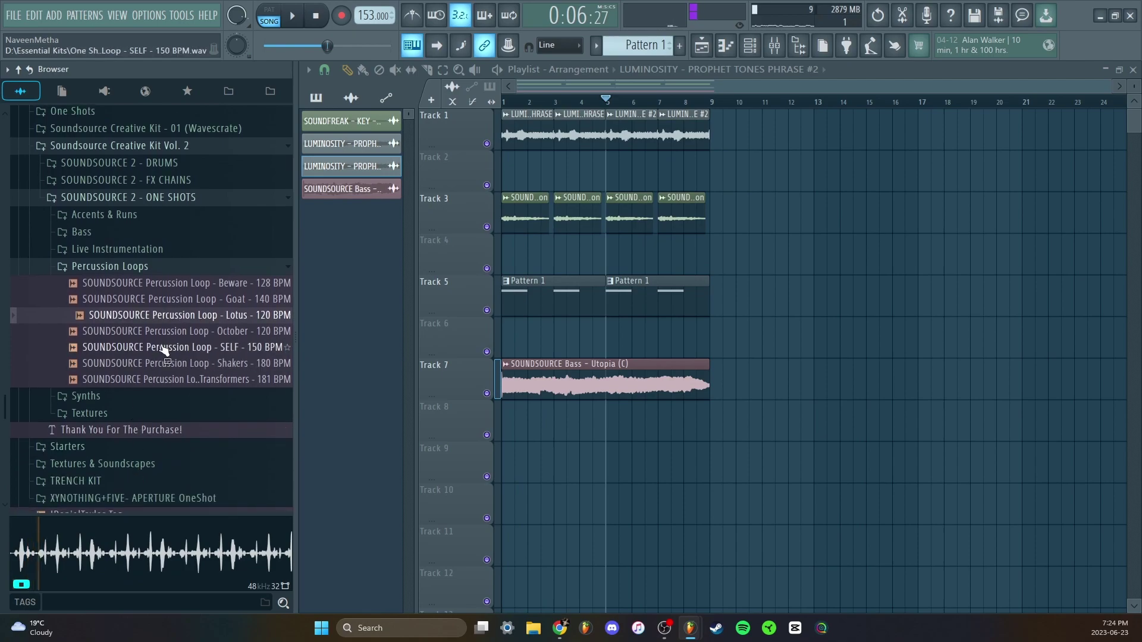
Audition the October and Lotus percussion loops from Soundsource Creative Kit Vol. 2, listening against the playing arrangement
click(172, 334)
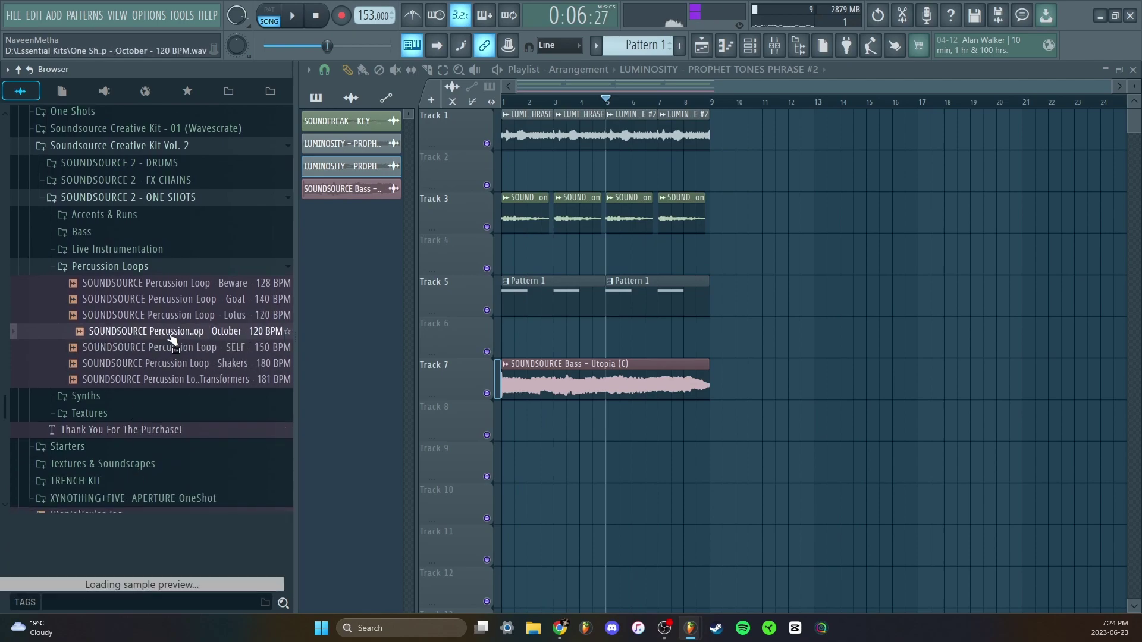
click(177, 322)
key(space)
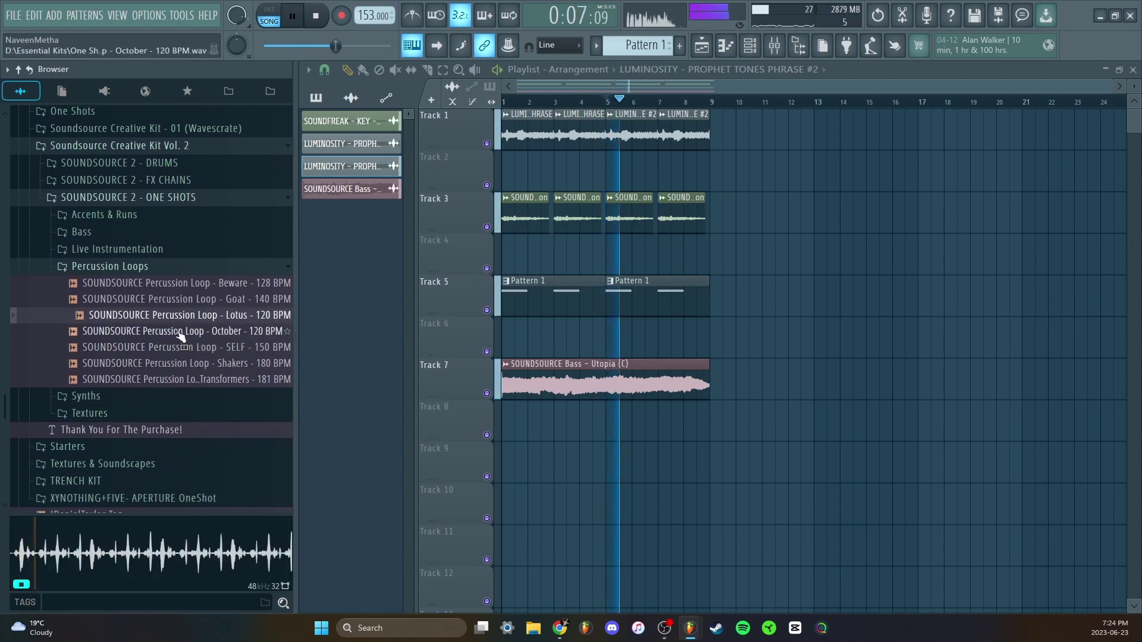
scroll(178, 334, up, 9)
scroll(177, 333, down, 8)
scroll(178, 336, up, 15)
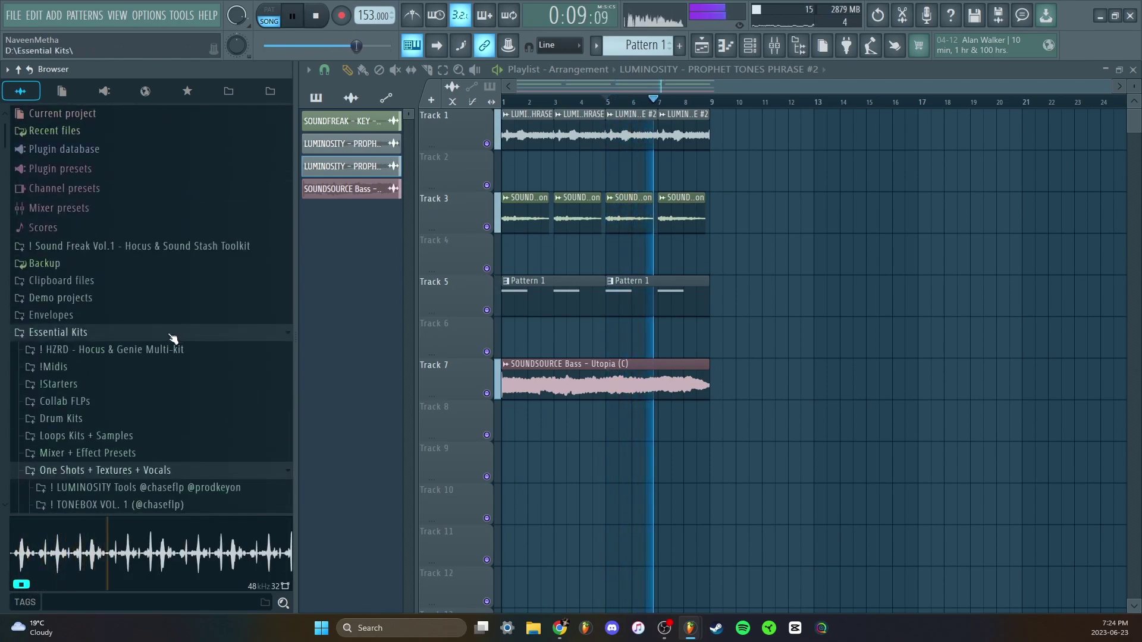
Place SOUNDFREAK - Perc Loop - blame on me - 140 from the Sound Freak Perc Loops folder at bar 1 of Track 9 and restart playback
click(89, 245)
click(106, 315)
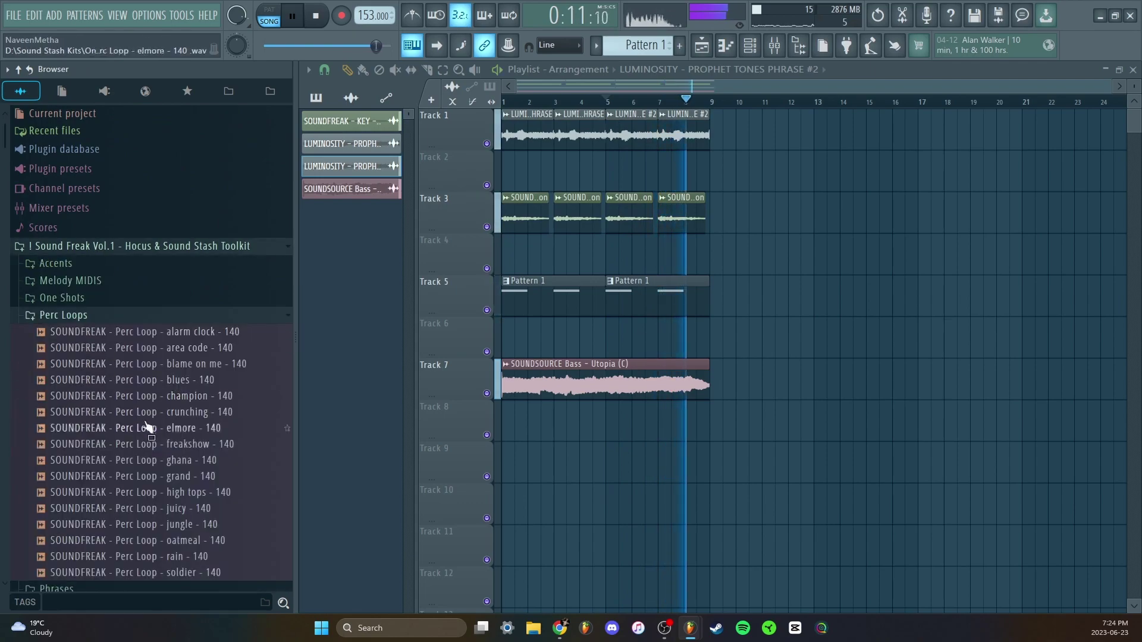
drag(149, 363, 511, 461)
click(715, 429)
right_click(716, 429)
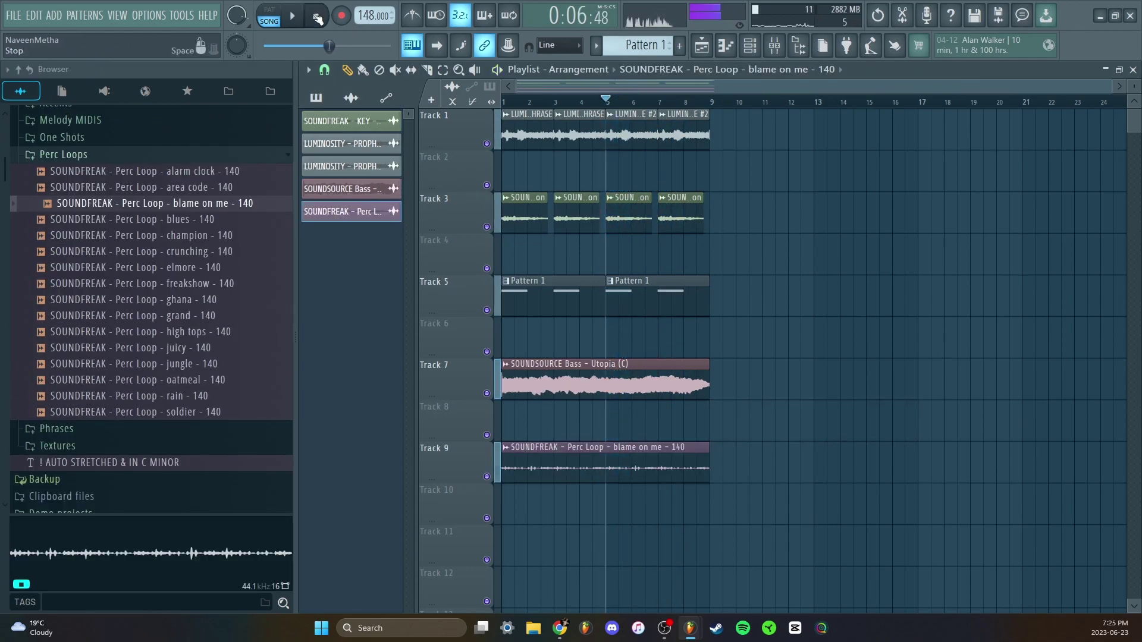
key(space)
key(space)
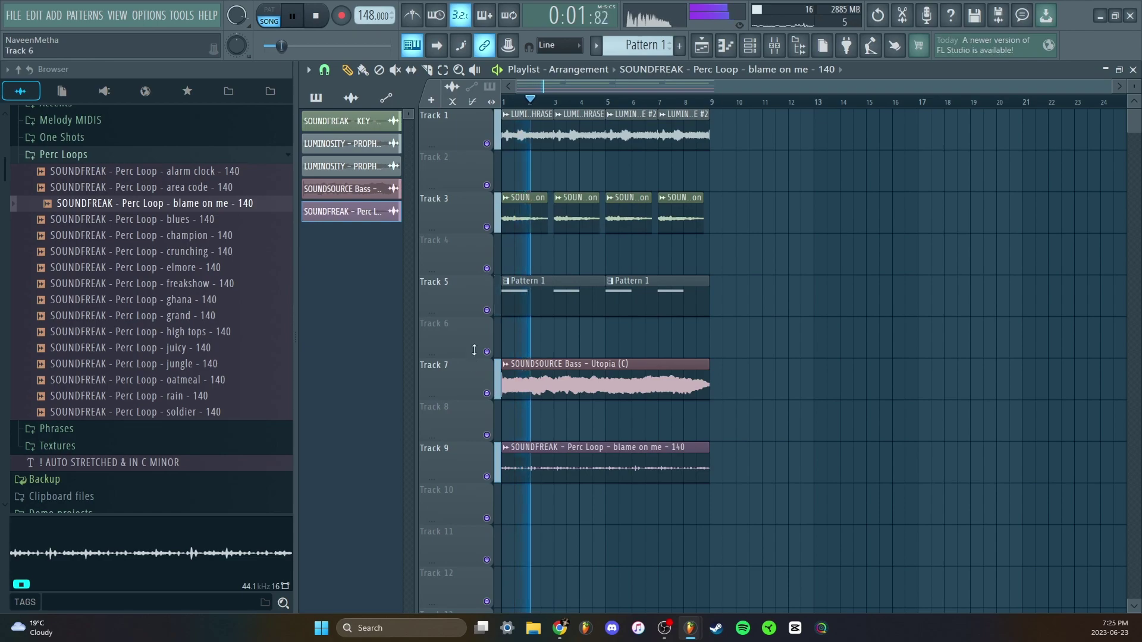
Find SOUNDFREAK - Phrase - Peter Pan - 140 - Cmin in the Sound Freak string phrases and preview it
click(123, 156)
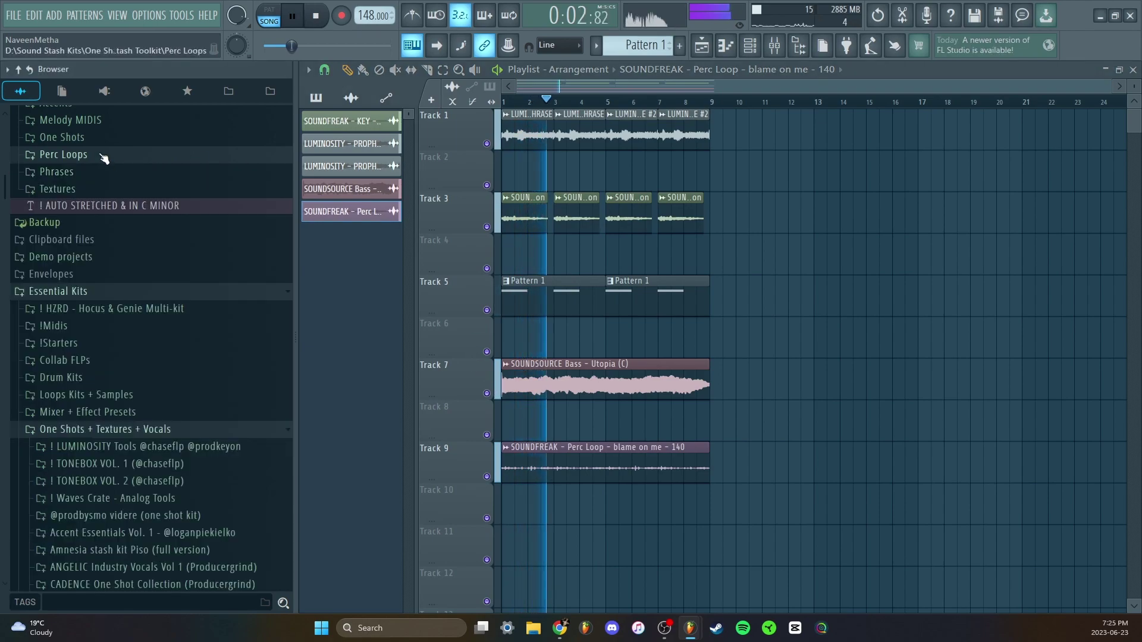
click(58, 172)
key(space)
click(69, 188)
click(98, 237)
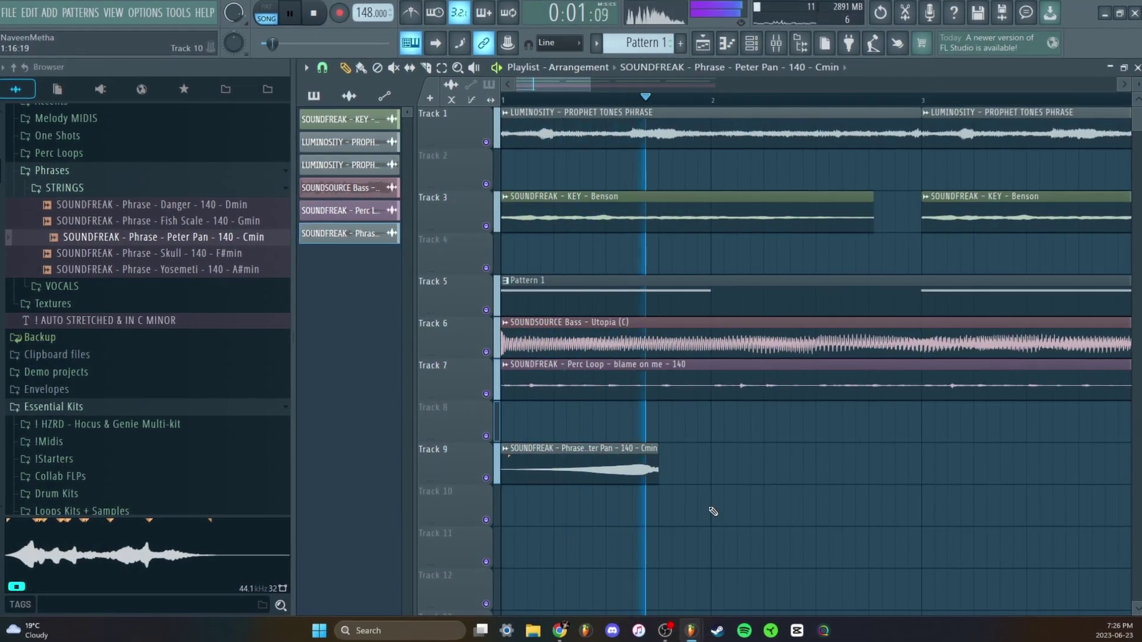
Repeat the Peter Pan phrase clip on Track 9 at bars 3, 5 and 7, and make the bar 7 clip unique
scroll(644, 484, down, 5)
click(596, 472)
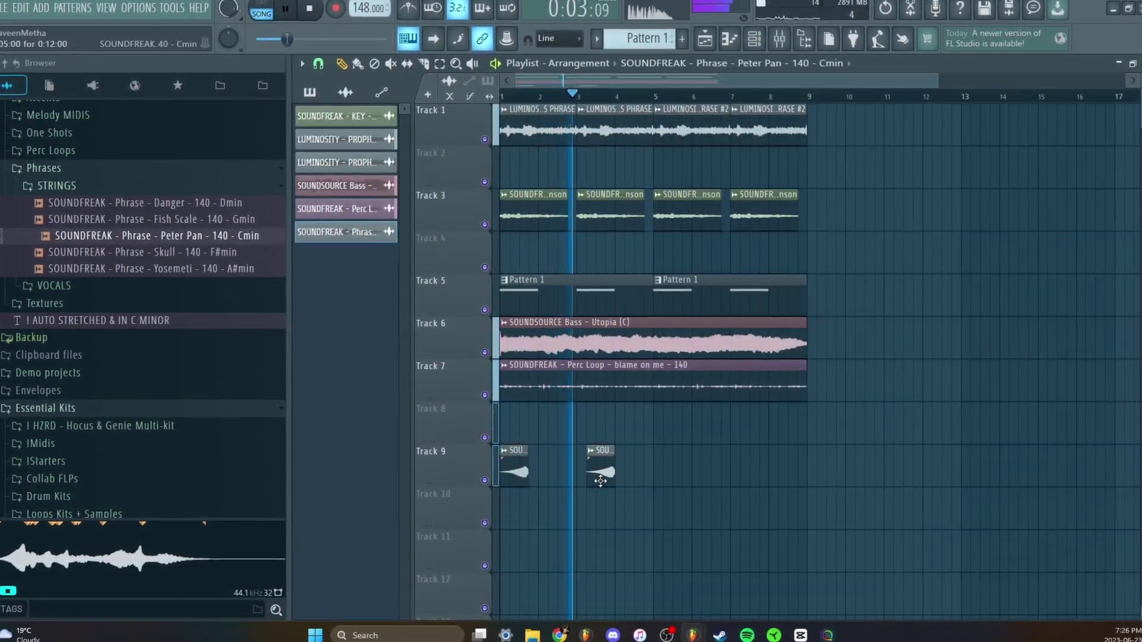
drag(597, 475, 665, 480)
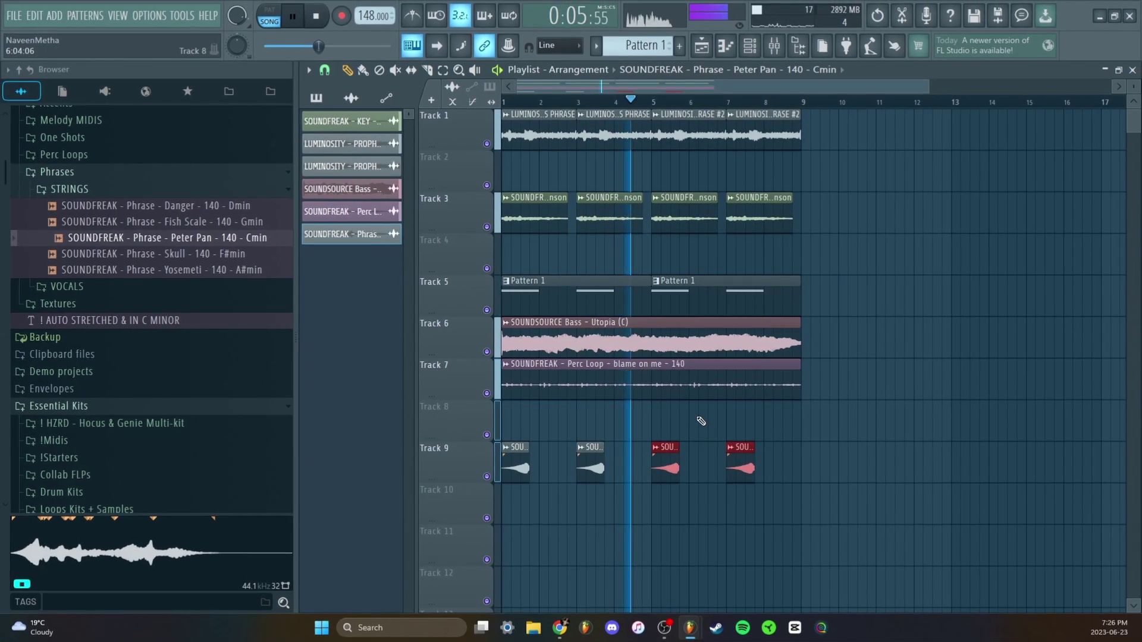
click(710, 459)
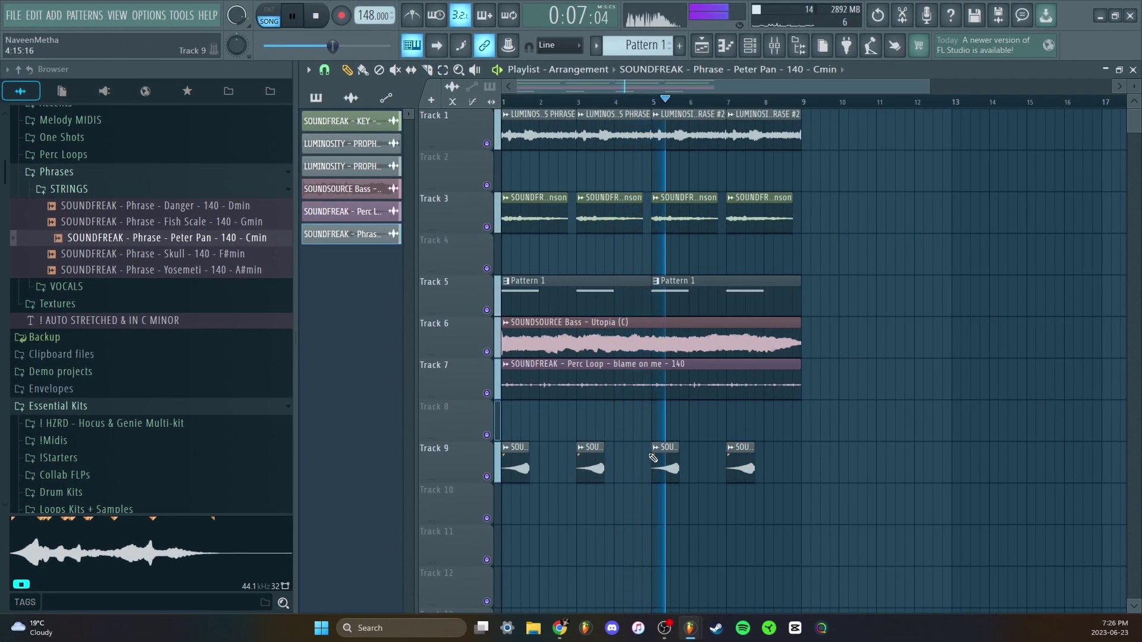
click(731, 447)
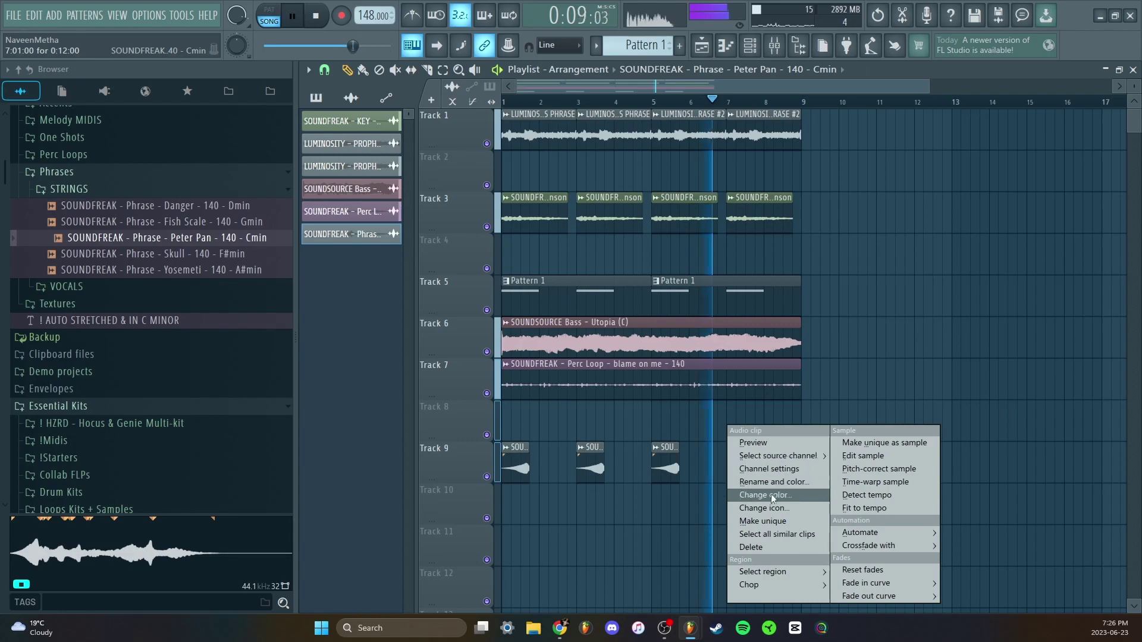
click(764, 521)
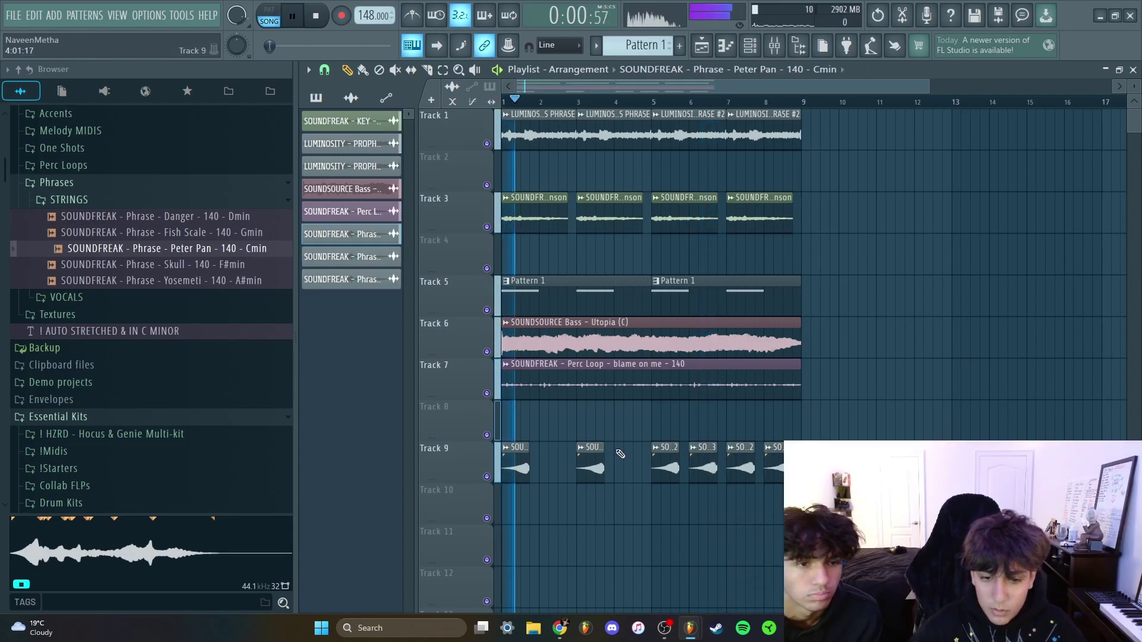
Open mixer Insert 10, used by the Peter Pan phrase channels, and load Fruity Reeverb 2 in its first effect slot
click(750, 46)
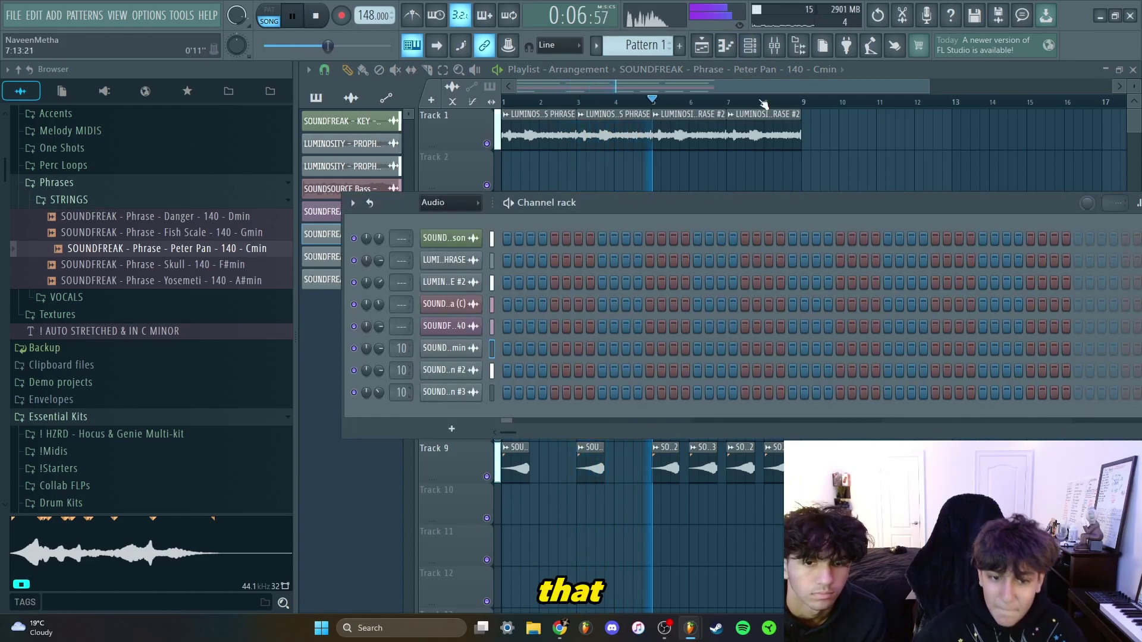
double_click(403, 393)
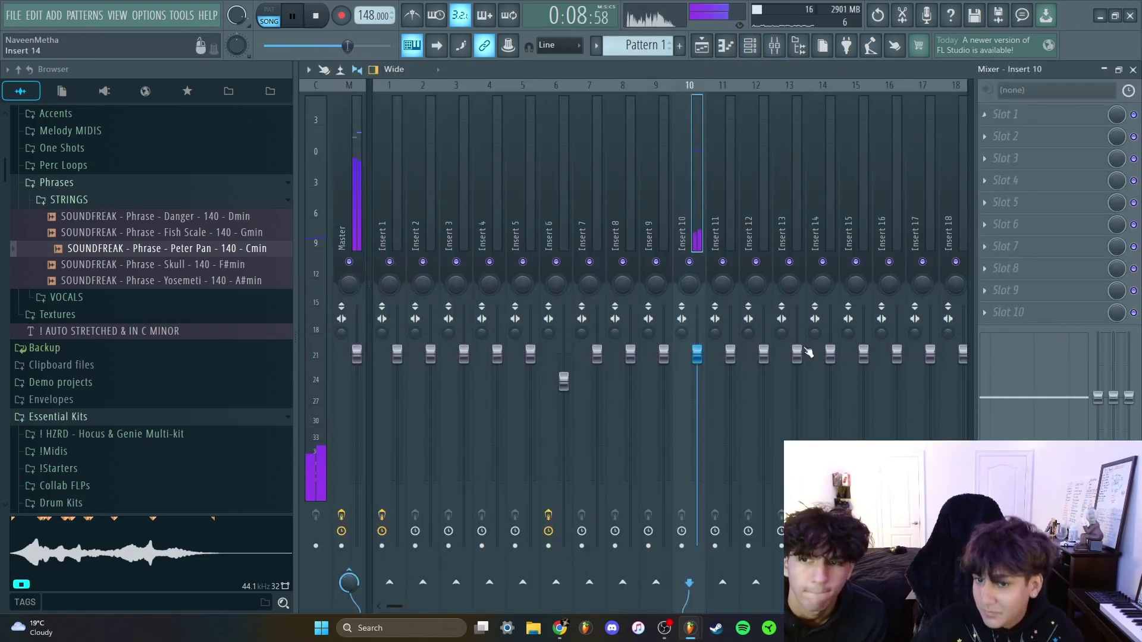
click(1006, 114)
click(666, 178)
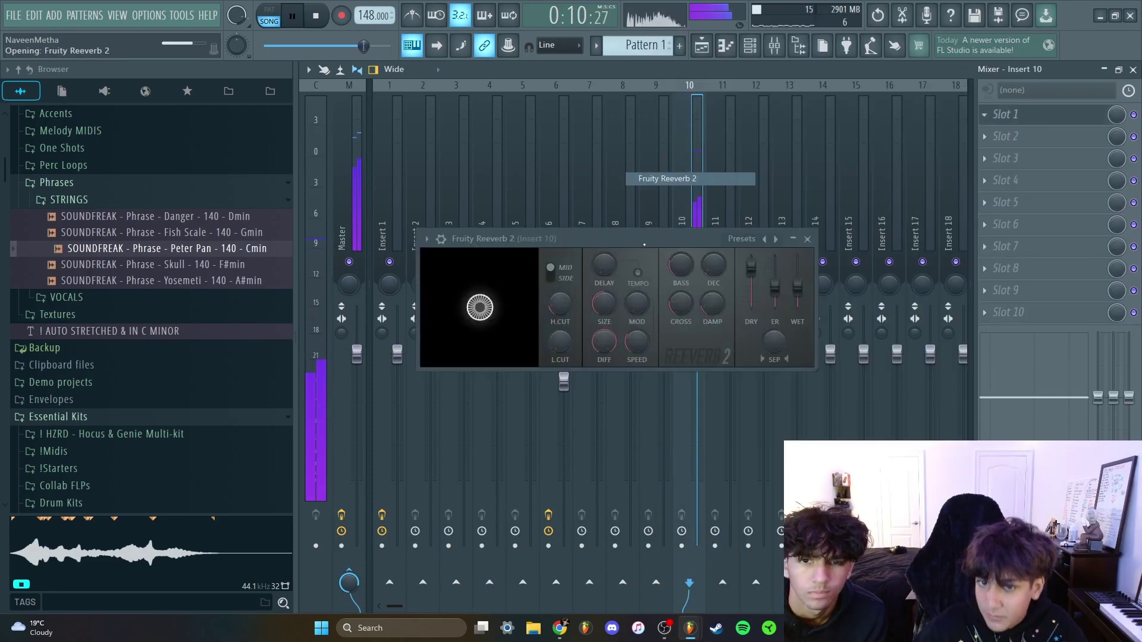
Raise the Fruity Reeverb 2 wet level on Insert 10 to 80% and apply the Cathedral preset
drag(798, 288, 797, 275)
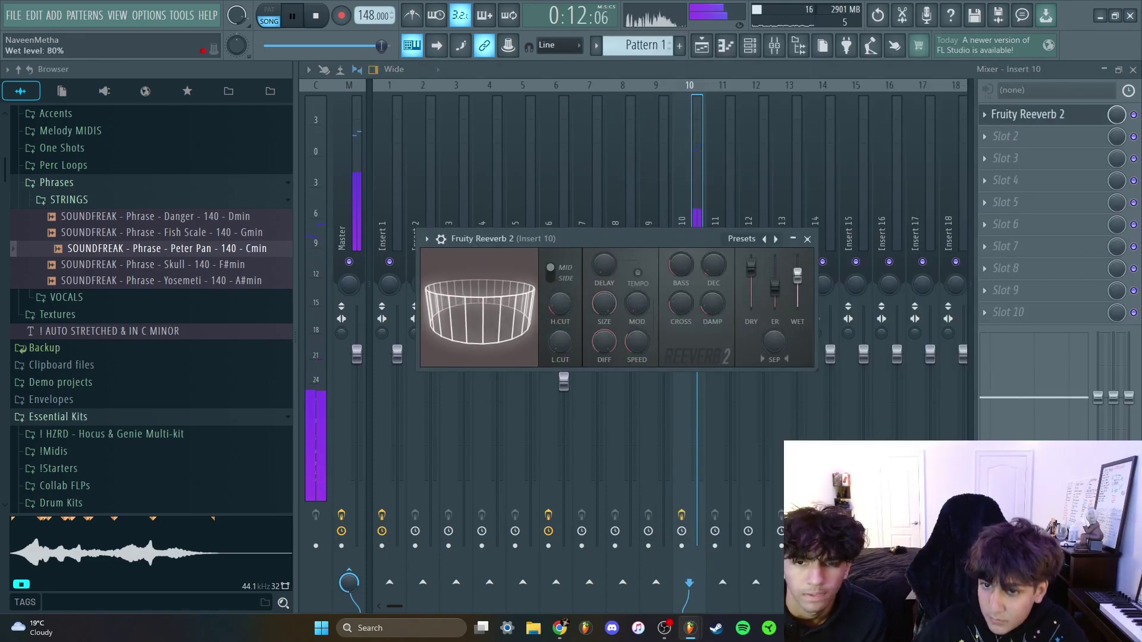
click(741, 238)
click(761, 265)
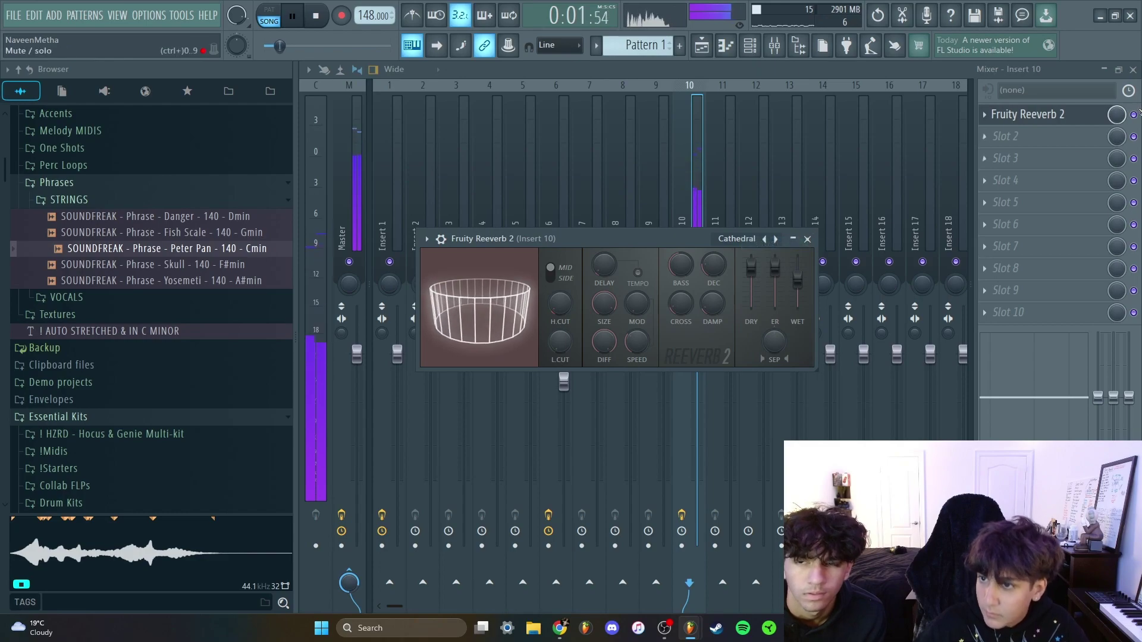
Close the reverb settings and load EchoBoy in the second effect slot of Insert 10
click(807, 239)
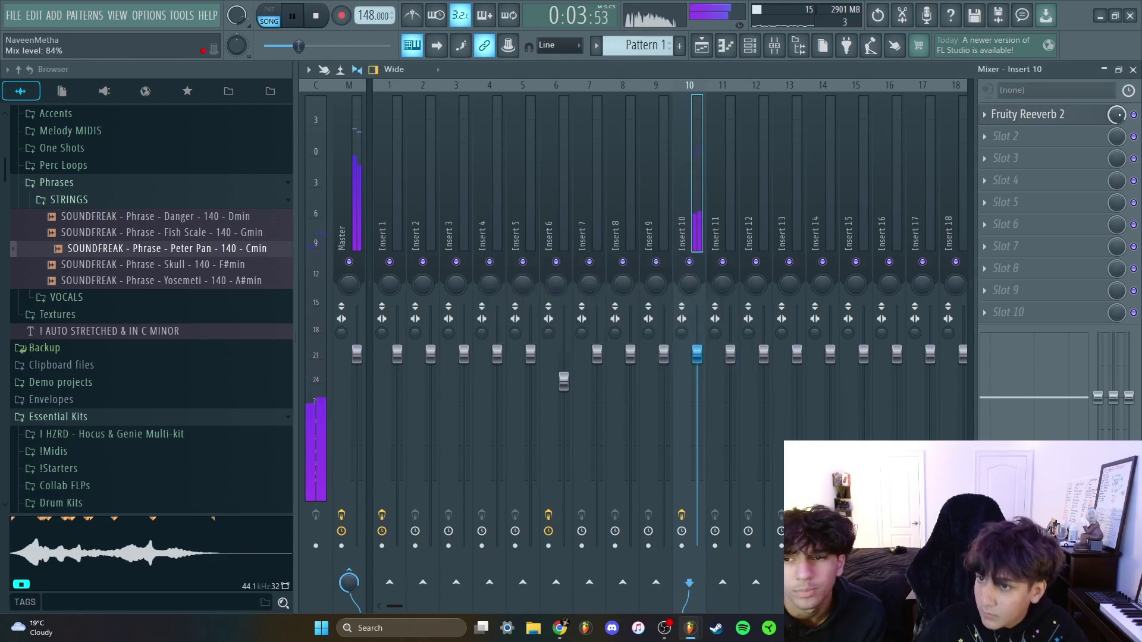
click(1005, 137)
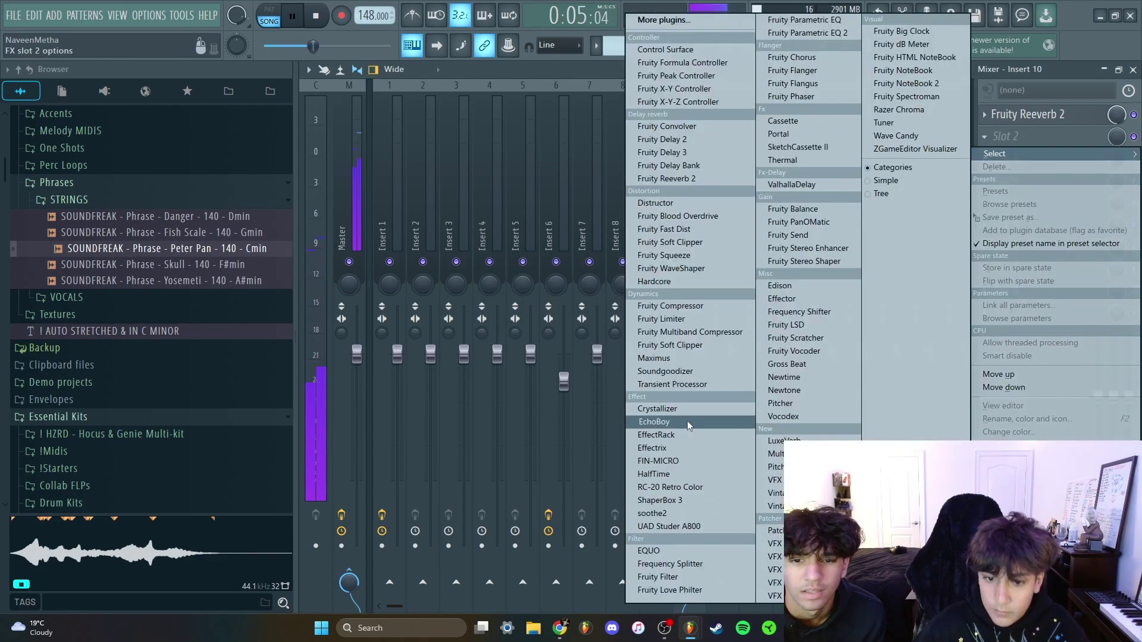
click(654, 425)
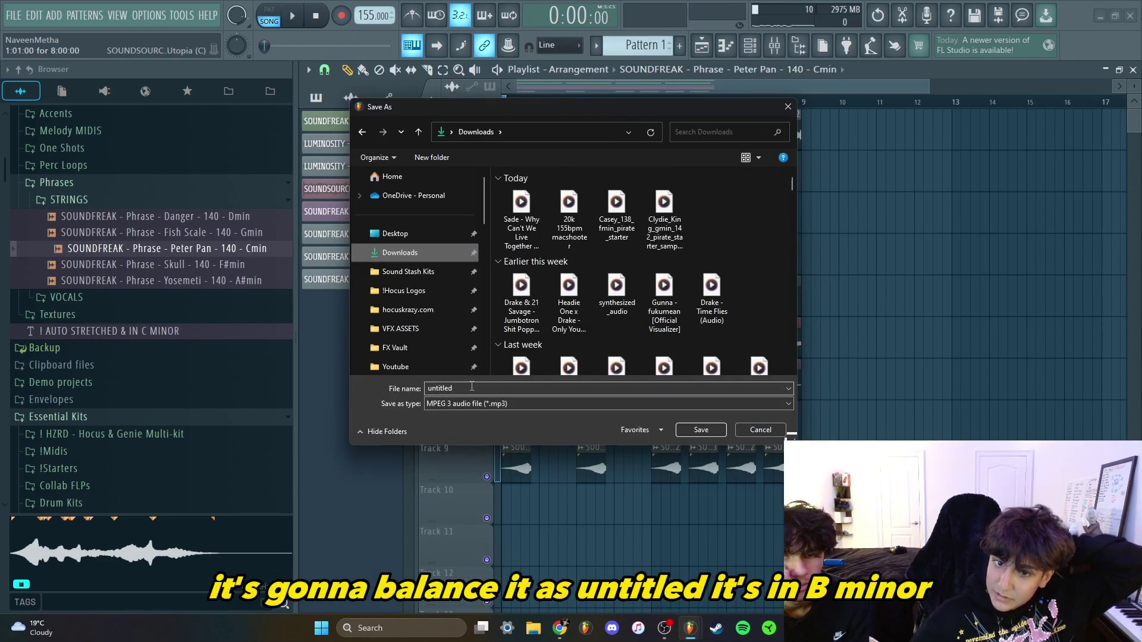
Name the MP3 export untitled bm 155bpm and save it in the Downloads folder
double_click(474, 388)
click(478, 388)
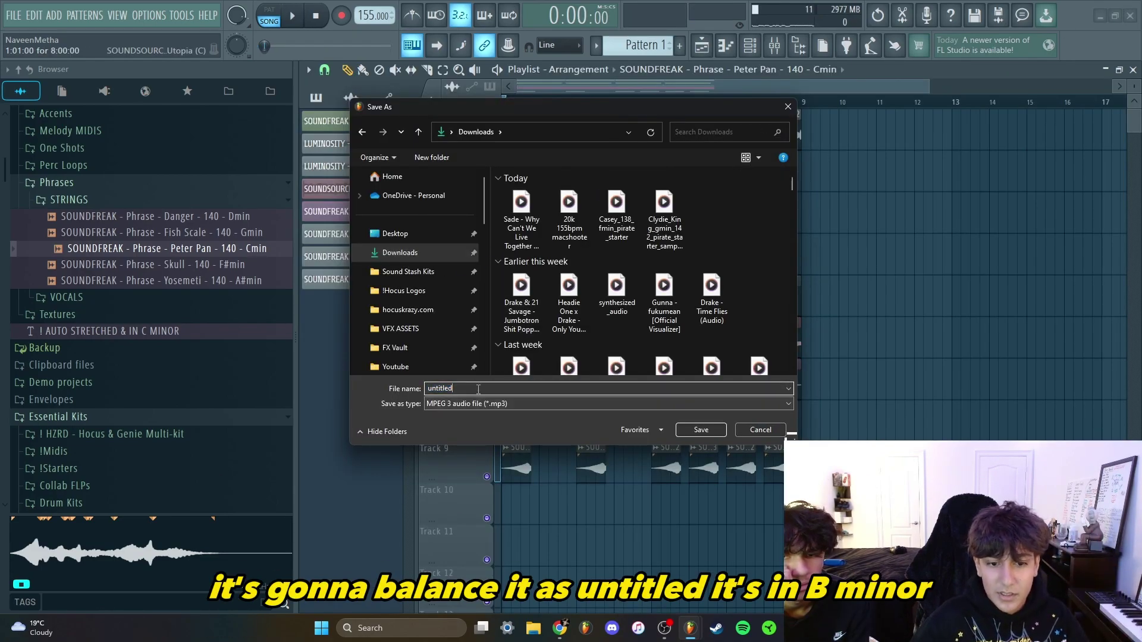
key(Return)
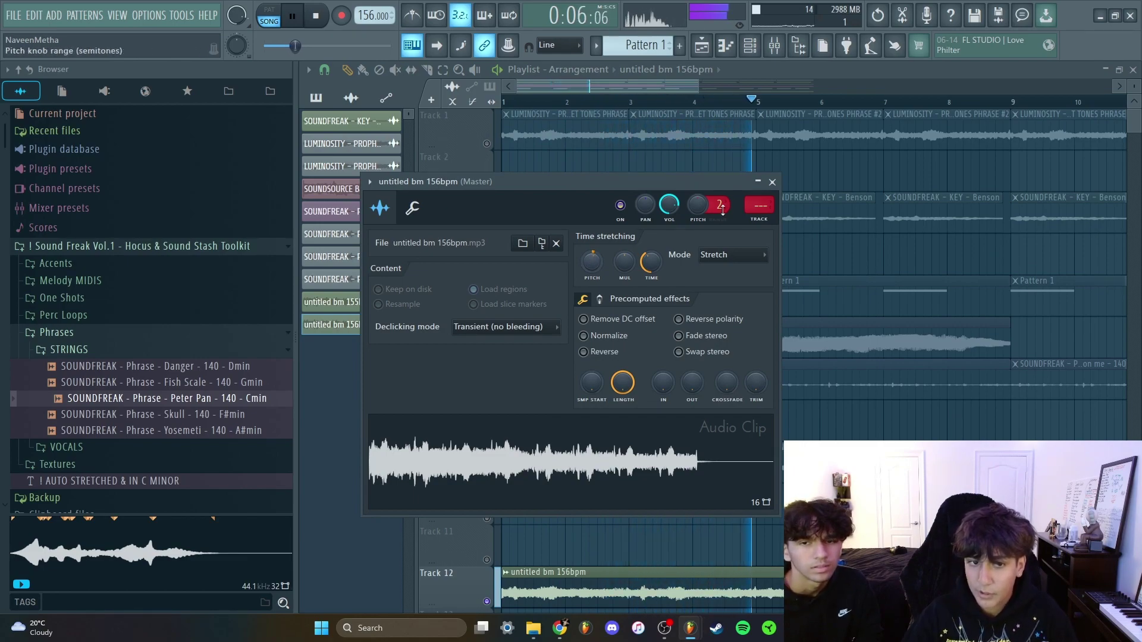
Close the channel settings of the untitled bm 156bpm clip and open the mixer
click(772, 182)
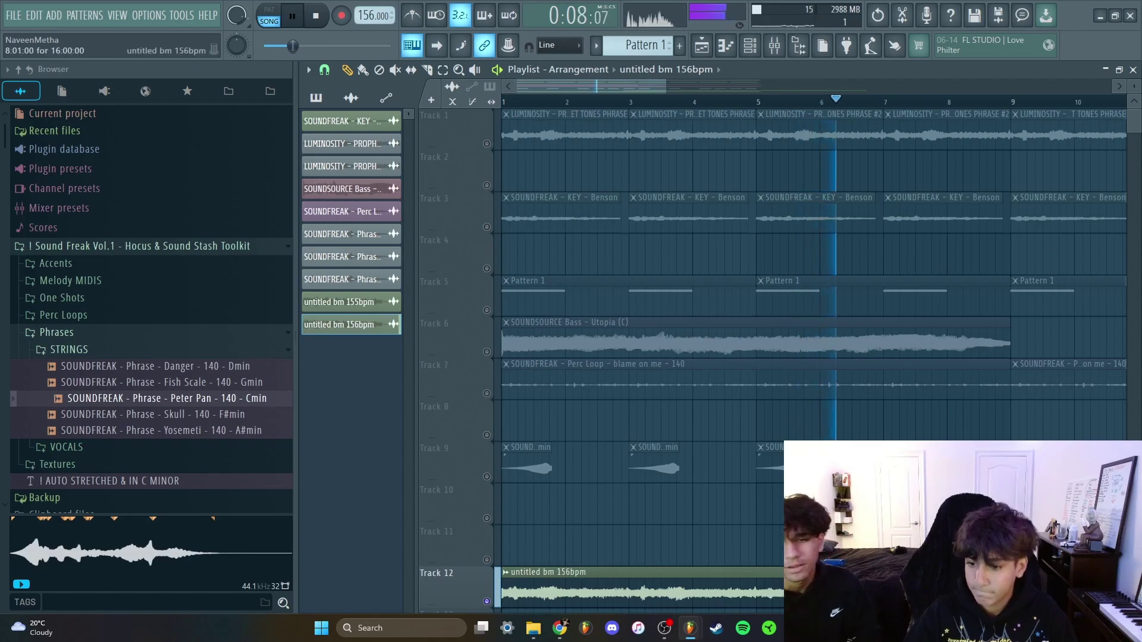
click(774, 48)
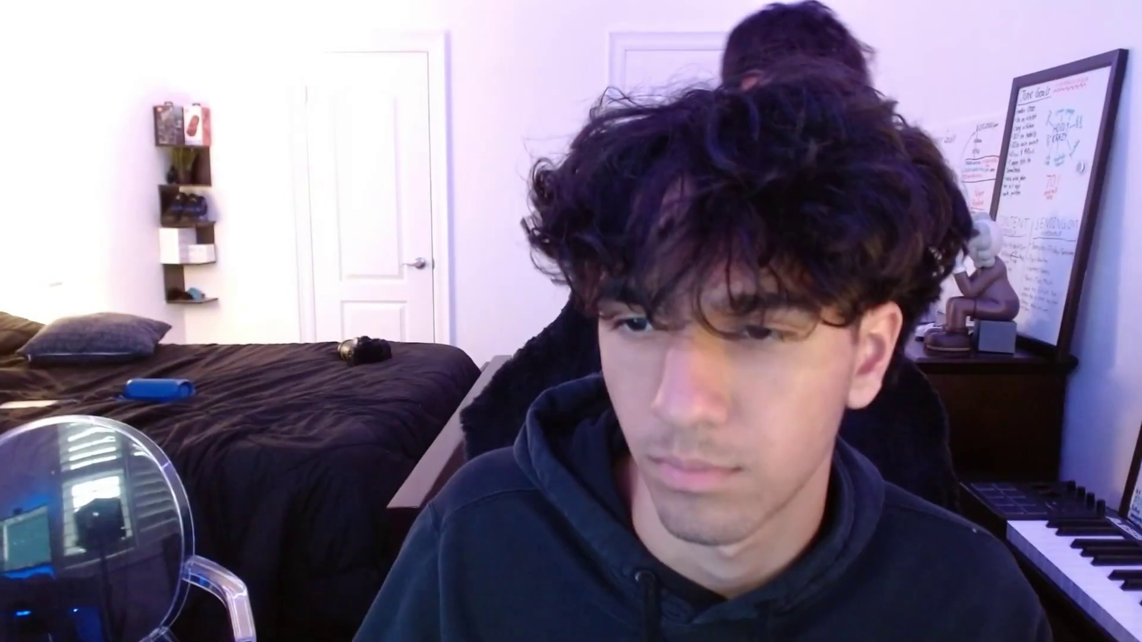